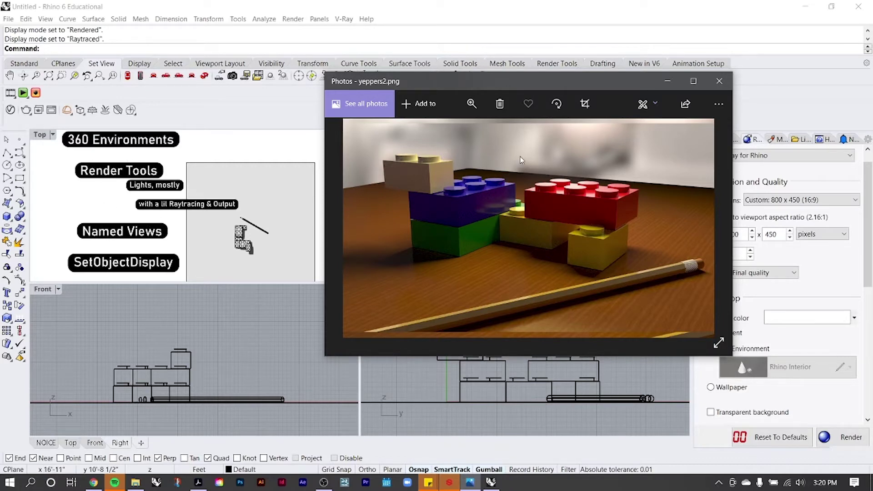
# Put the reference render yeppers2.png out of the way and bring up the scene's materials, starting with RED, BLUE and YELLA
pyautogui.click(667, 80)
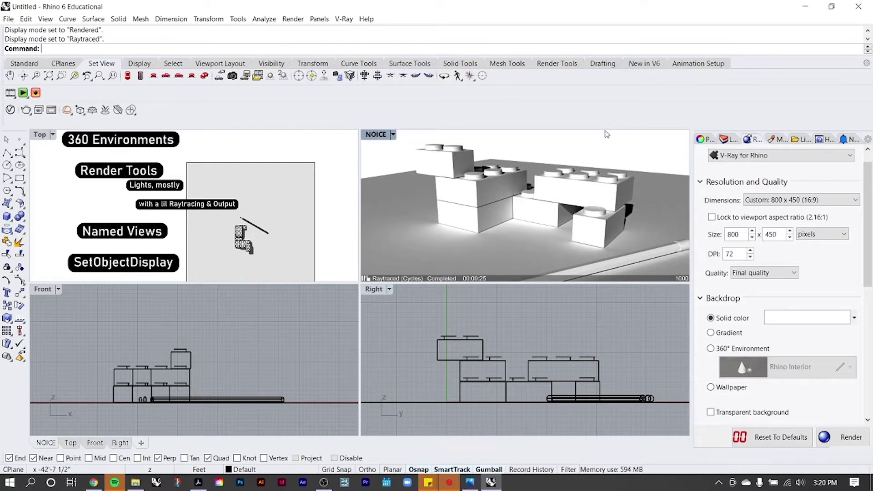
pyautogui.click(778, 140)
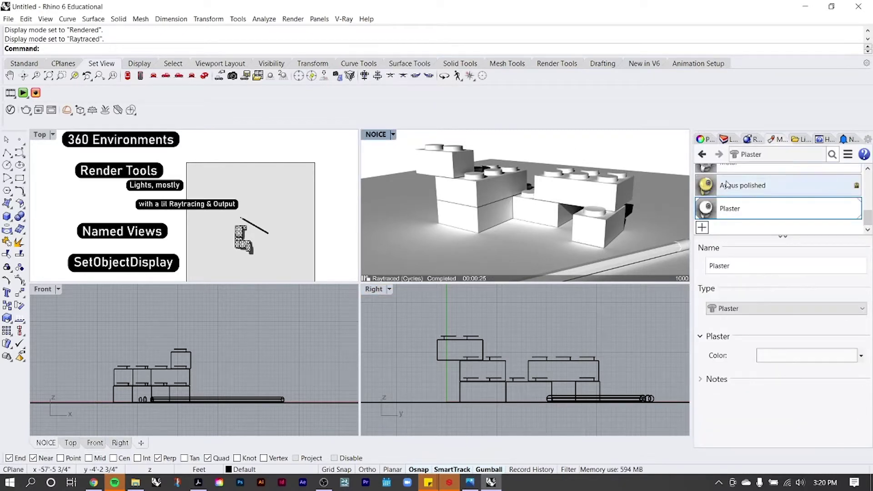
pyautogui.scroll(5, 807, 207)
pyautogui.scroll(1, 806, 200)
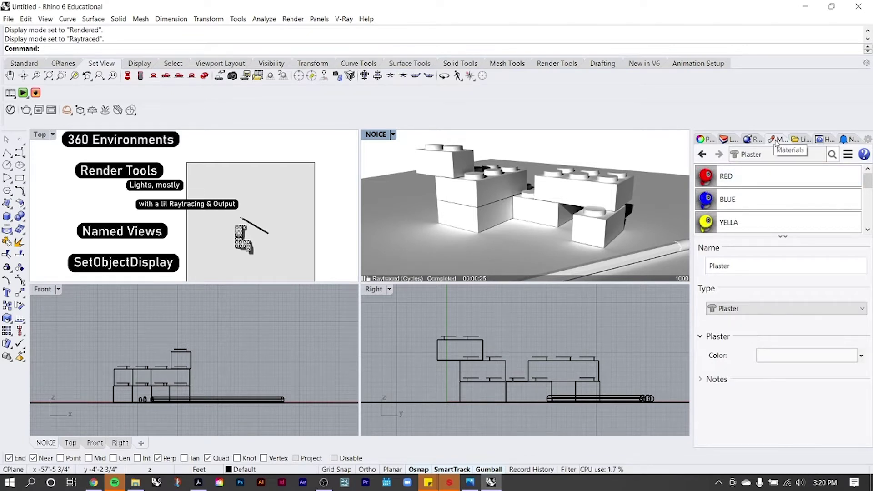
pyautogui.rightClick(862, 139)
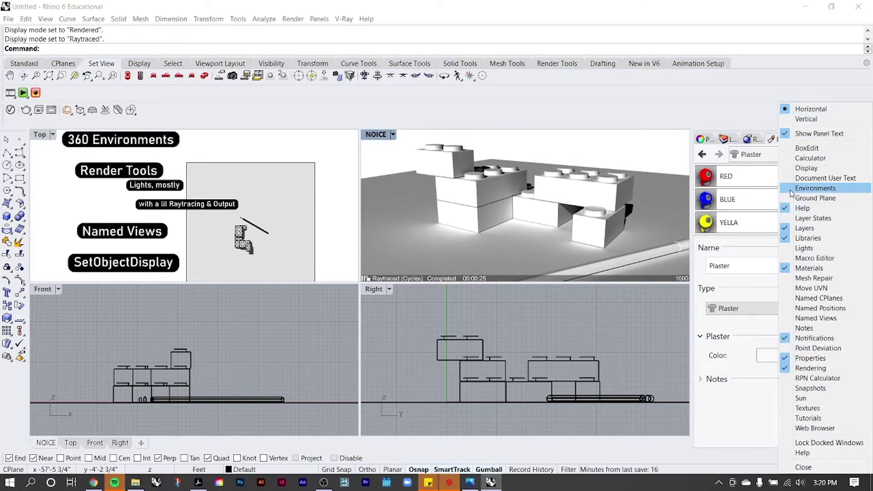
pyautogui.click(774, 142)
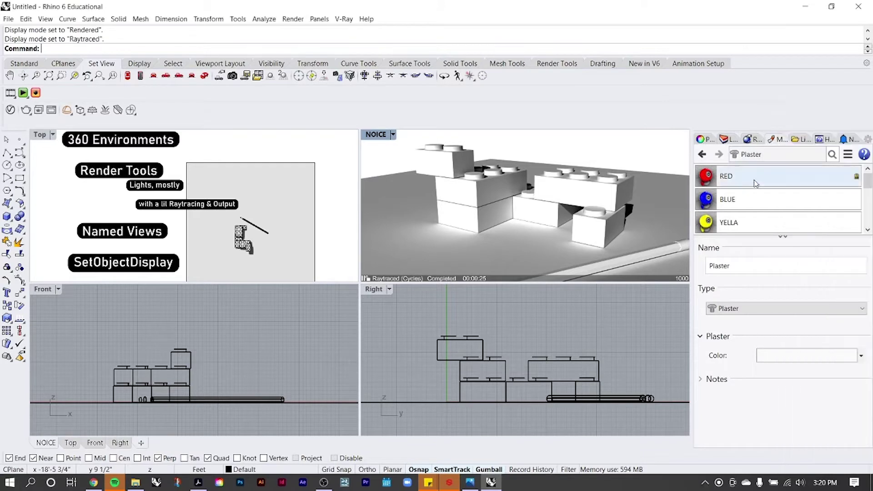
# Assign the RED material to the long raised brick and to the bottom brick of the three-brick stack
pyautogui.click(614, 191)
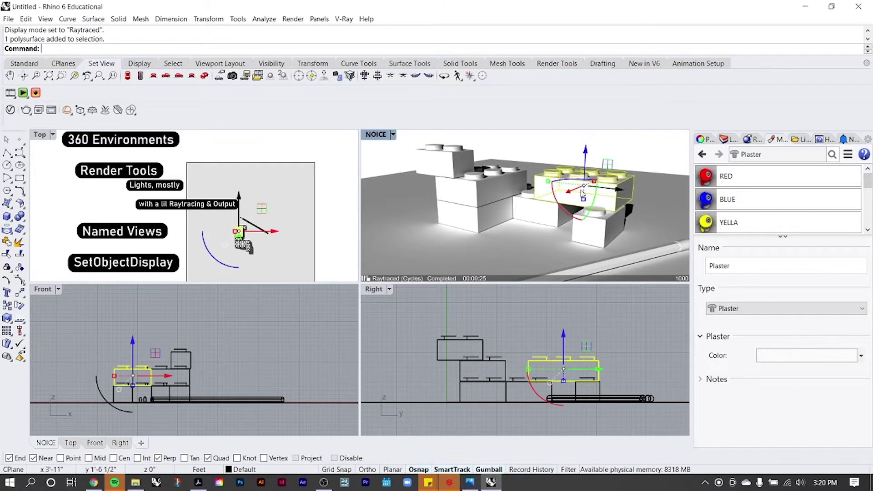
pyautogui.keyDown('shift'); pyautogui.click(520, 211); pyautogui.keyUp('shift')
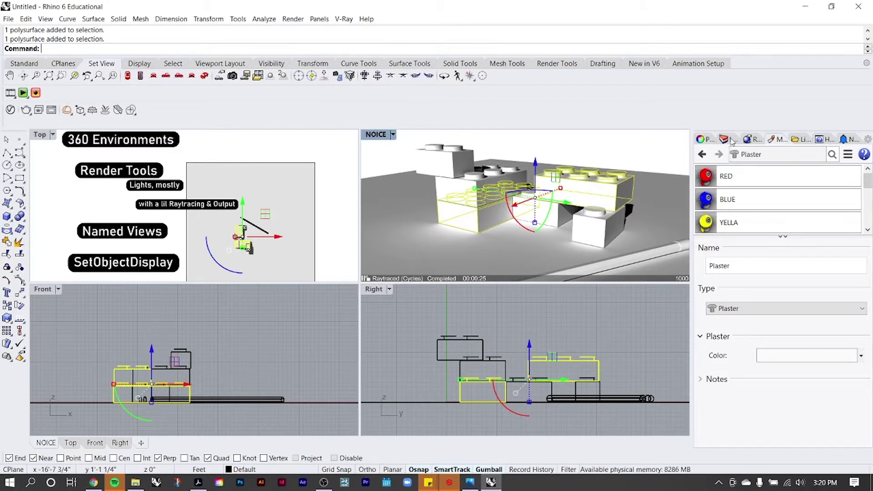
pyautogui.rightClick(743, 176)
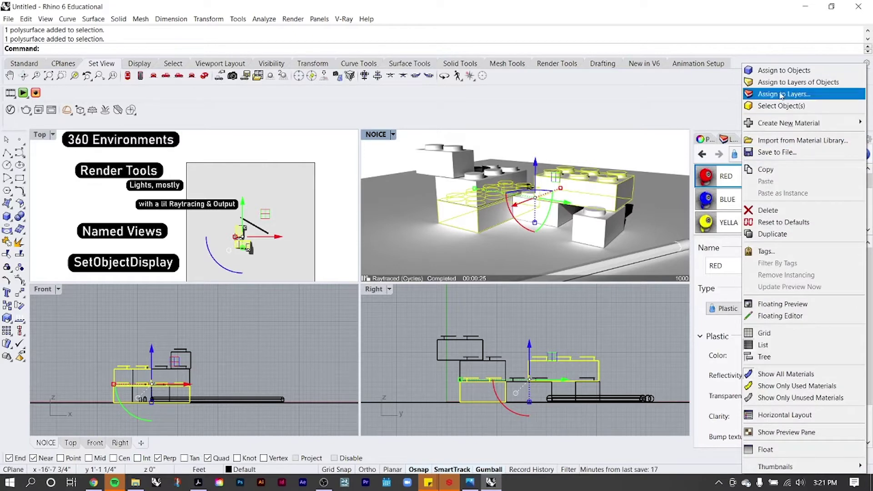
pyautogui.click(773, 71)
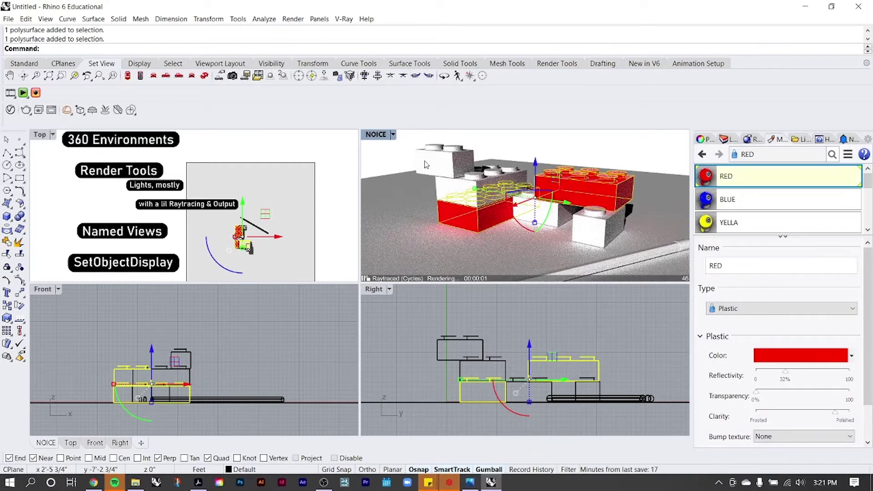
# Set the NOICE viewport's display mode to Rendered and clear the selection
pyautogui.click(393, 134)
pyautogui.click(423, 162)
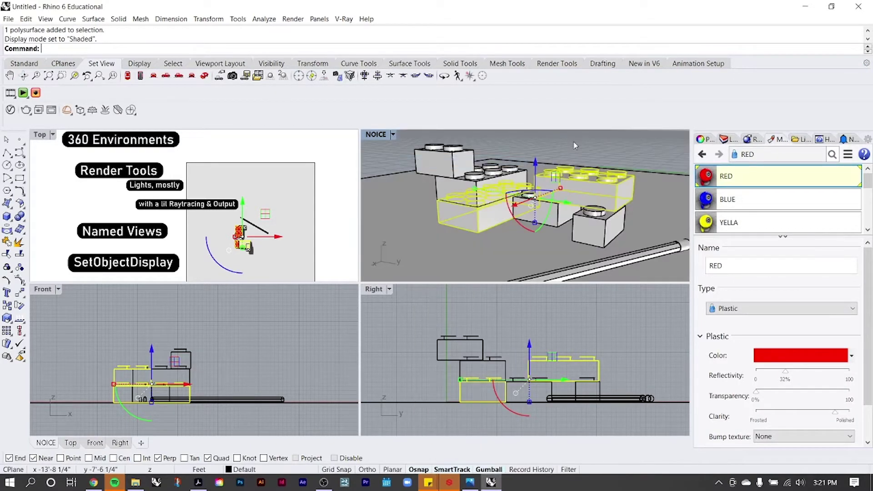
pyautogui.click(394, 134)
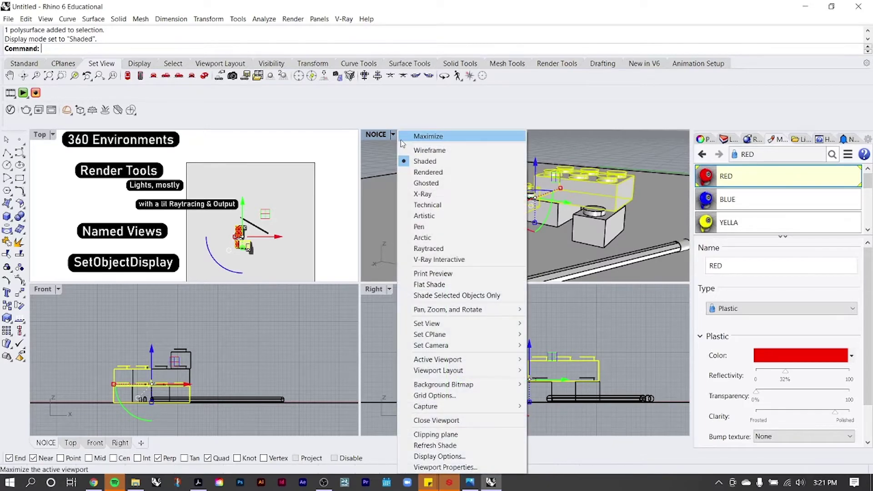
pyautogui.click(426, 172)
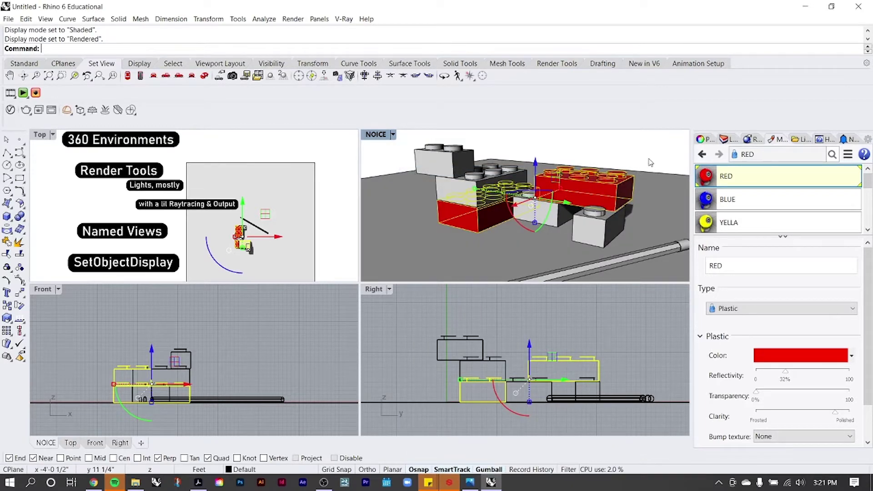
pyautogui.press('Escape')
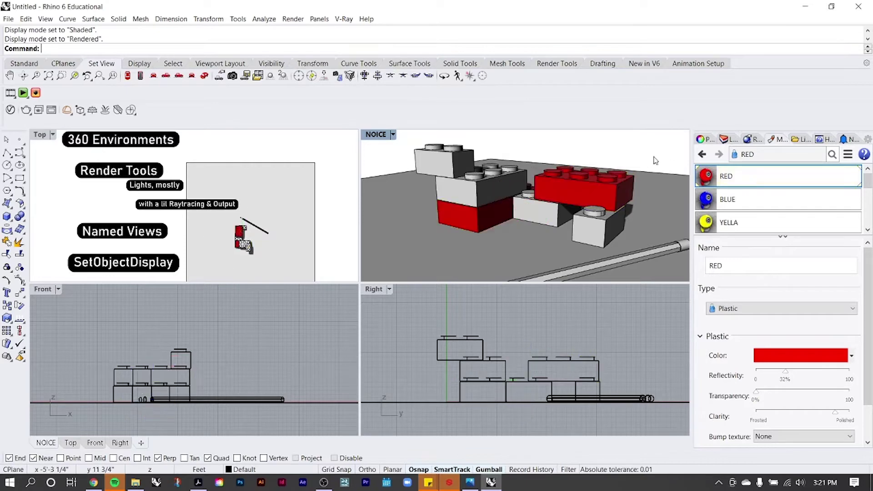
# Assign the BLUE material to the small brick nearest the pencil
pyautogui.click(592, 228)
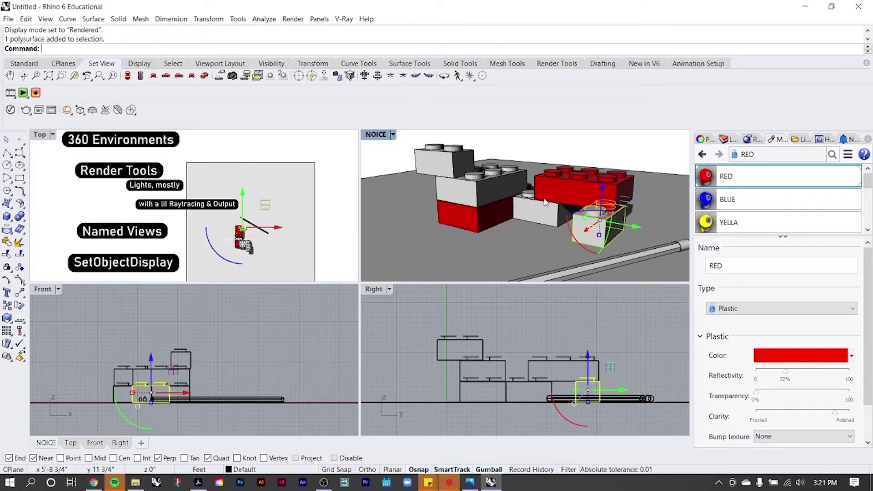
pyautogui.click(739, 200)
pyautogui.rightClick(739, 200)
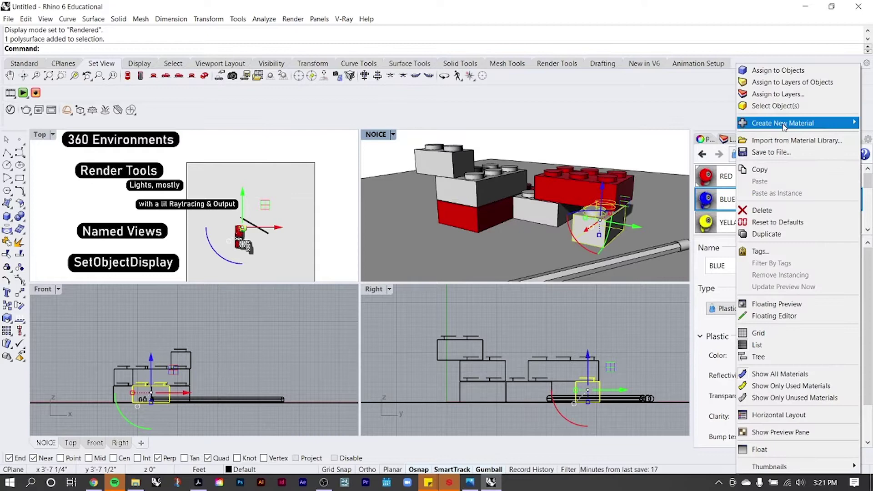
pyautogui.click(778, 70)
# Assign the YELLA material to the low middle brick between the stack and the blue brick
pyautogui.click(546, 202)
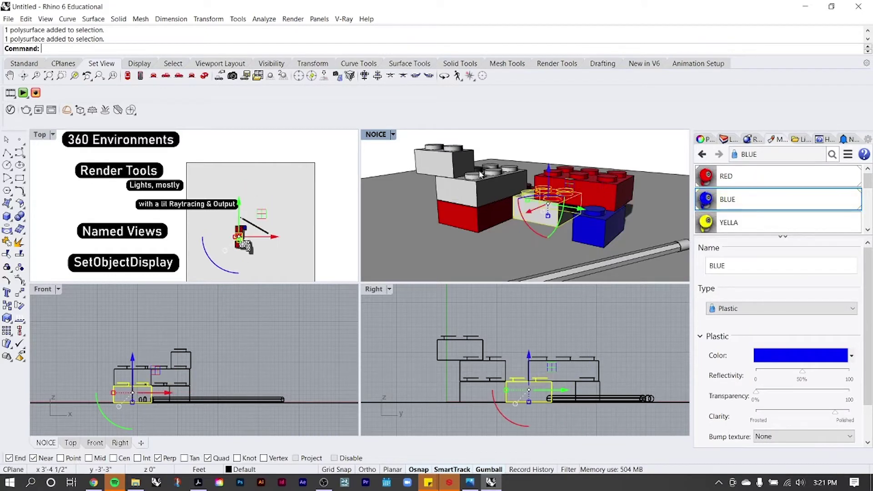
pyautogui.click(737, 223)
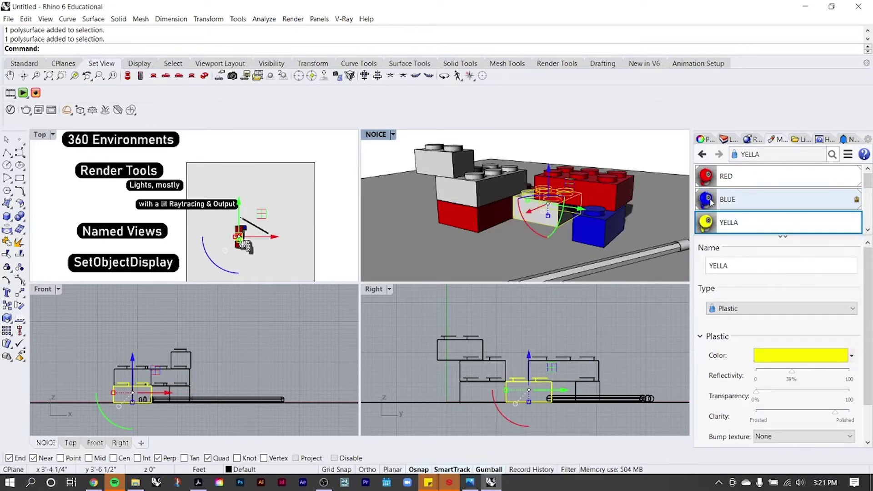
pyautogui.rightClick(737, 222)
pyautogui.click(778, 70)
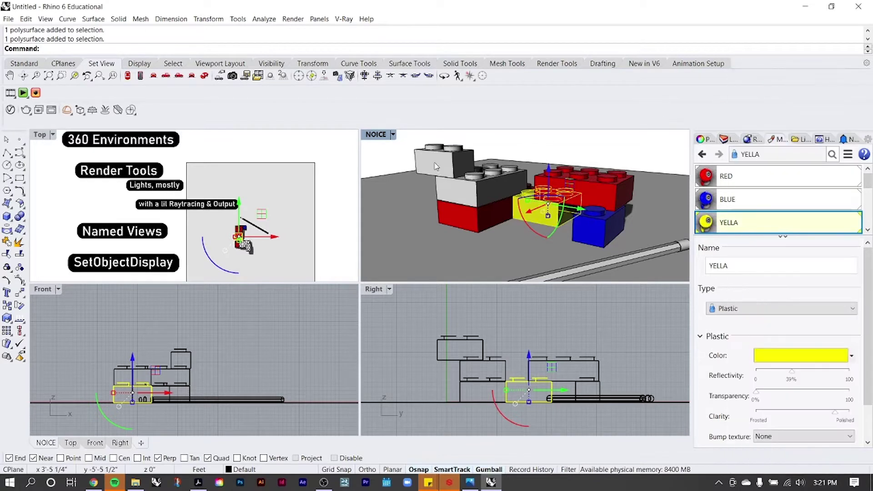
# Assign the GREEN material to the middle brick of the three-brick stack
pyautogui.click(445, 155)
pyautogui.scroll(-1, 755, 205)
pyautogui.scroll(-1, 754, 205)
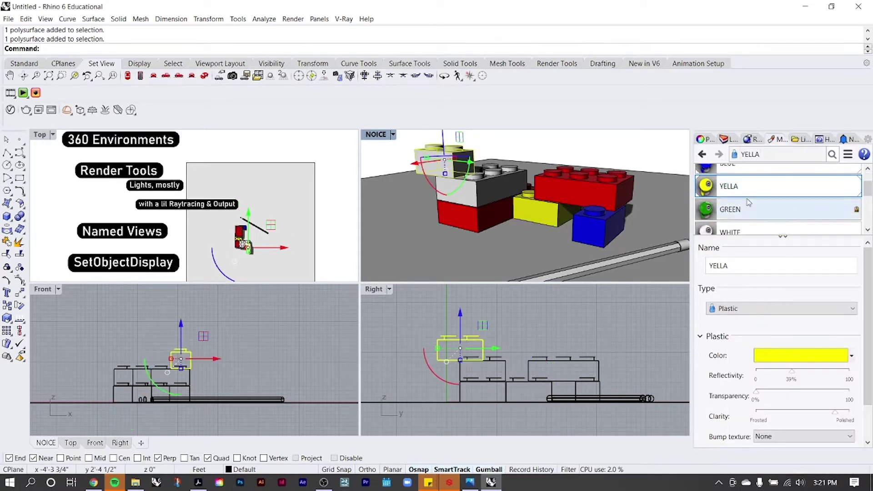
pyautogui.click(503, 204)
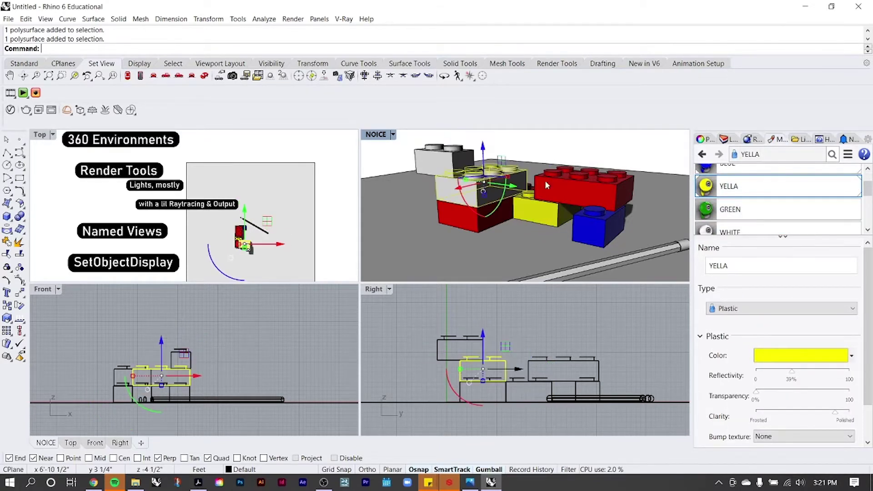
pyautogui.click(739, 210)
pyautogui.rightClick(739, 210)
pyautogui.click(771, 83)
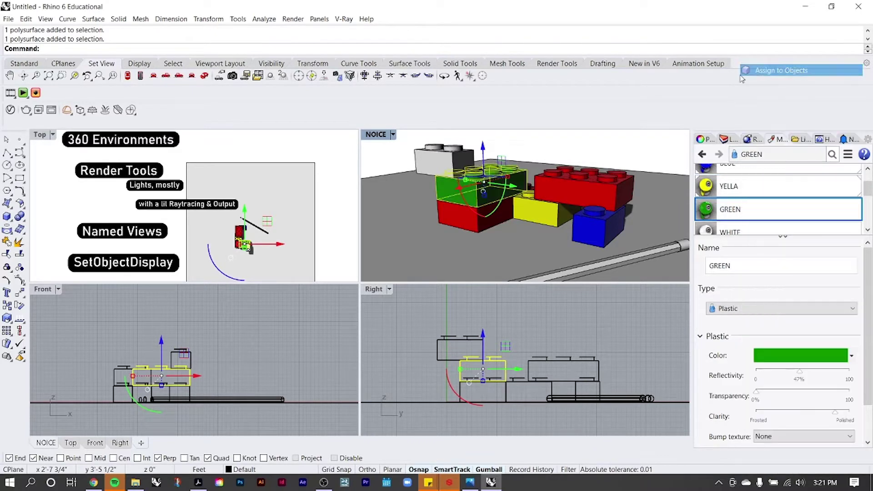
# Assign the WHITE material to the topmost brick of the stack
pyautogui.click(445, 157)
pyautogui.scroll(-1, 753, 197)
pyautogui.click(744, 215)
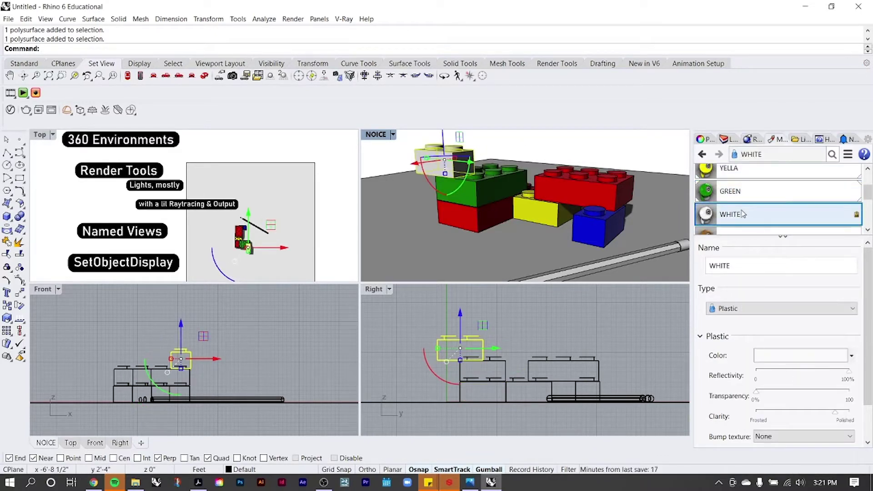
pyautogui.rightClick(743, 214)
pyautogui.click(775, 70)
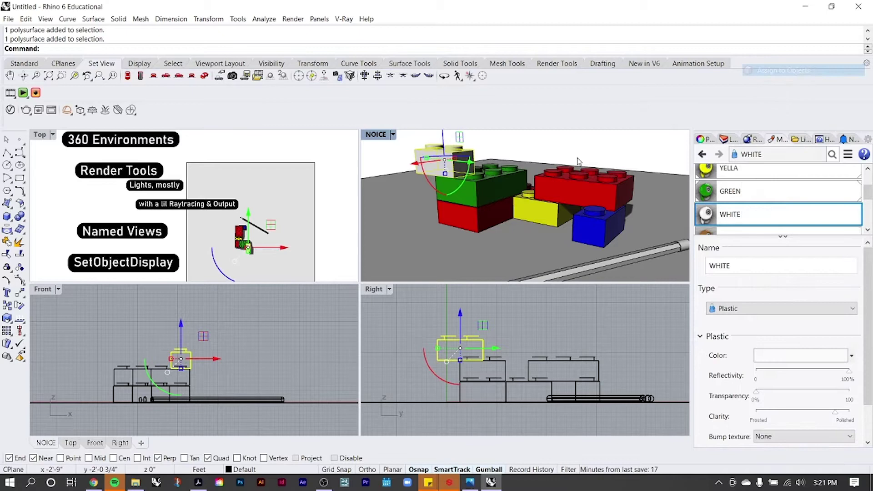
# Assign the Iroko polished material to the table surface beneath the bricks
pyautogui.click(506, 228)
pyautogui.scroll(-1, 736, 206)
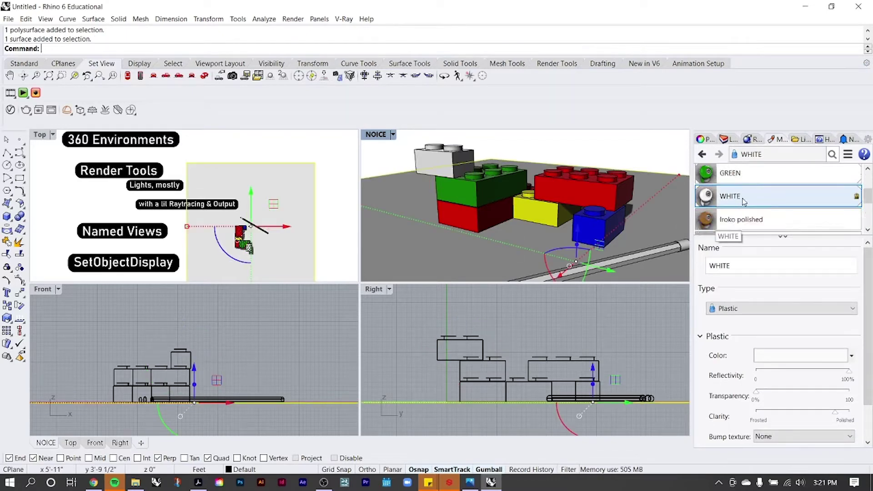
pyautogui.click(741, 224)
pyautogui.rightClick(741, 225)
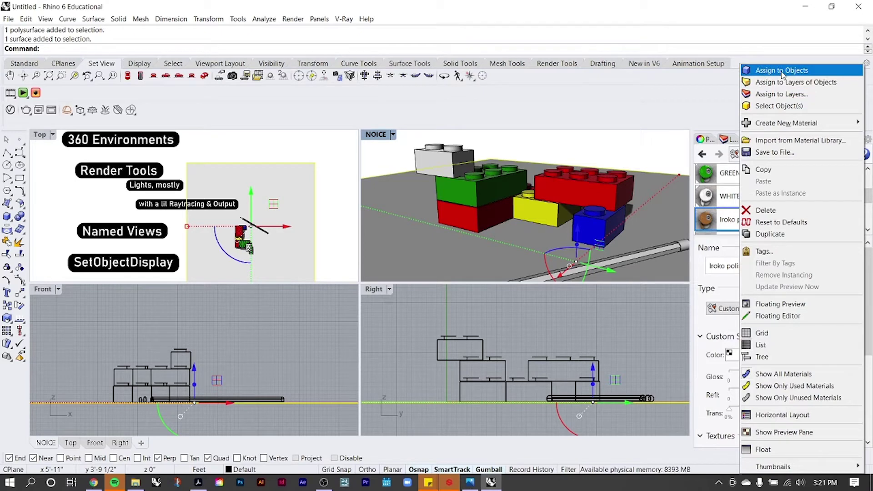
pyautogui.click(782, 71)
# Assign the Ayous polished material to the whole grouped pencil
pyautogui.click(661, 255)
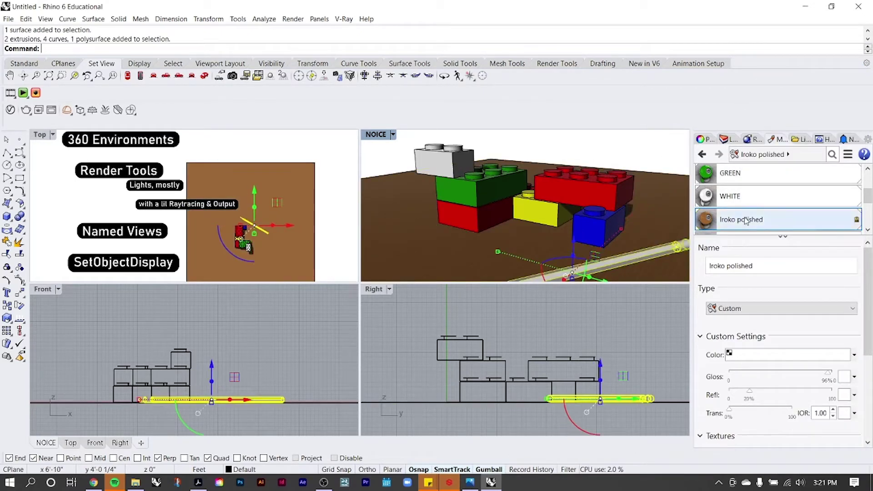
pyautogui.scroll(-4, 748, 223)
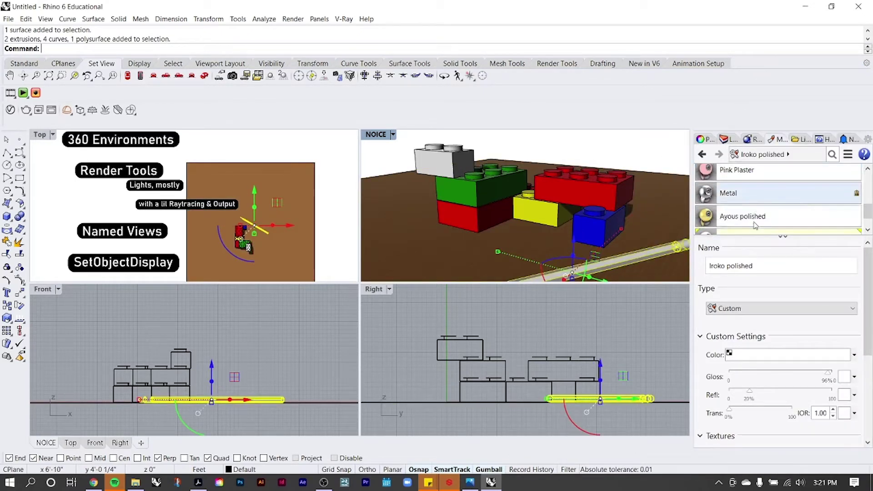
pyautogui.click(754, 225)
pyautogui.rightClick(754, 225)
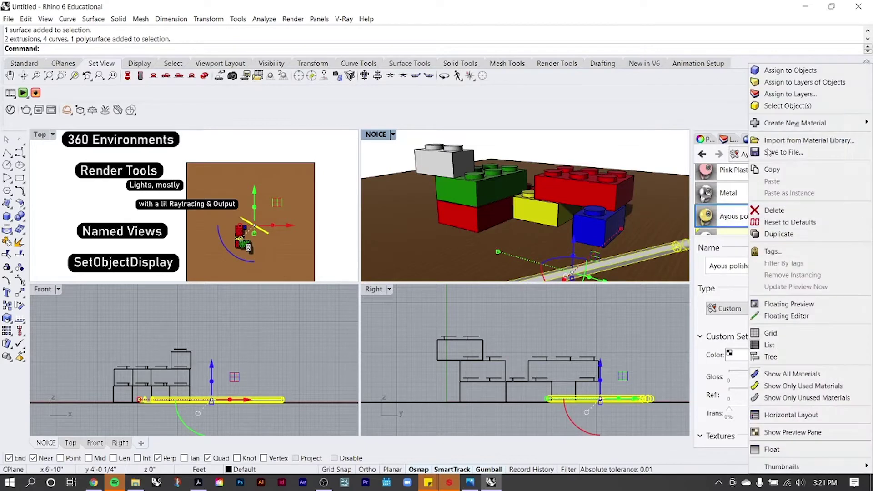
pyautogui.click(772, 71)
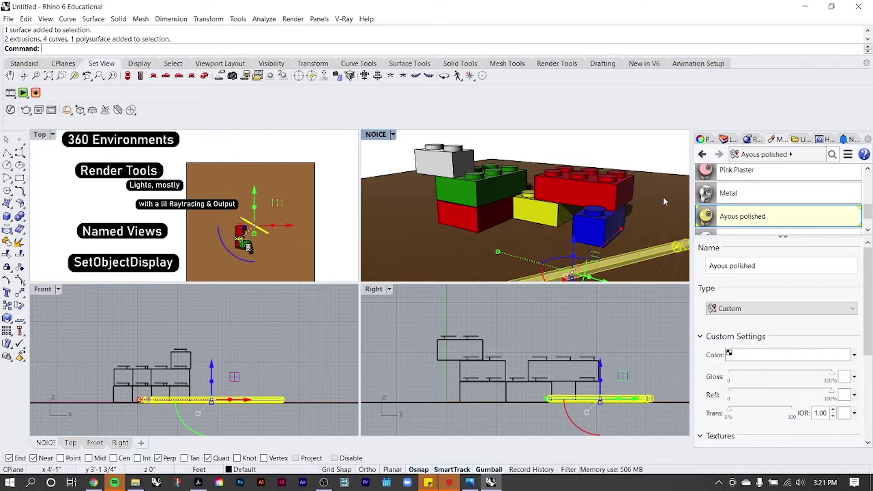
# Undo the Ayous polished assignment on the pencil group
pyautogui.moveTo(663, 197); pyautogui.dragTo(620, 195, button='right')
pyautogui.click(629, 245)
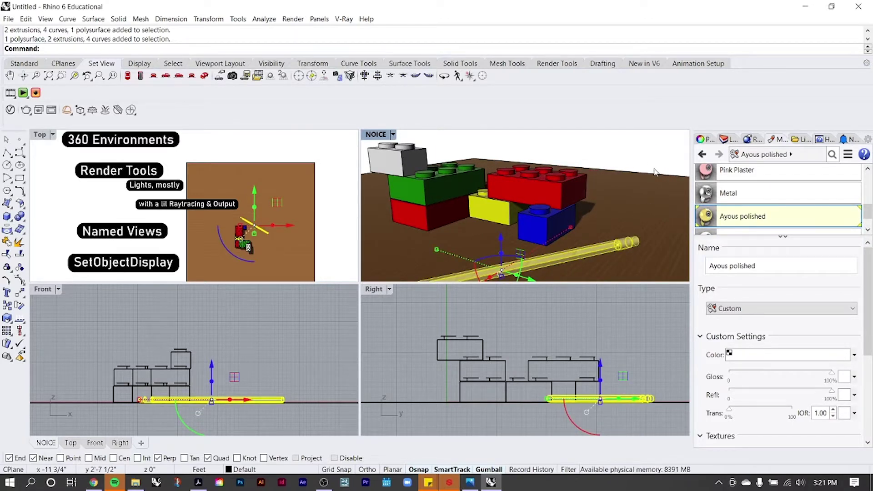
pyautogui.hotkey('ctrl', 'z')
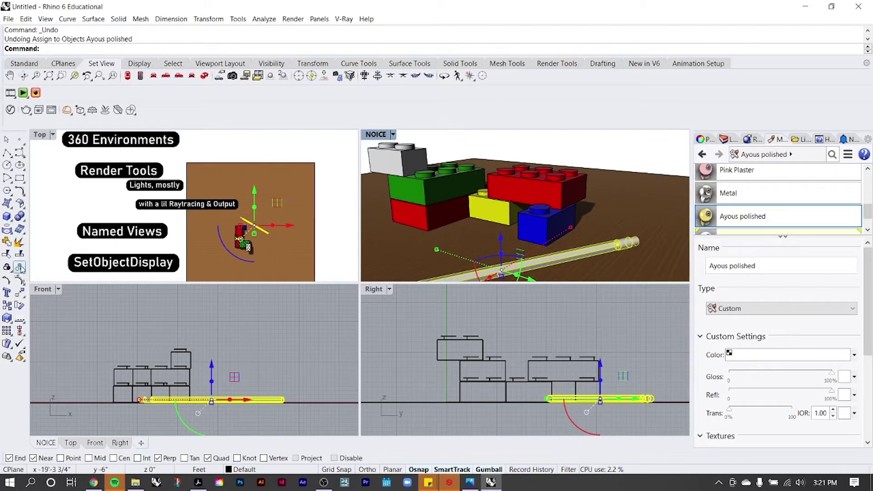
# Ungroup the pencil so its parts can be picked separately, check by selecting its shaft, and clear the selection
pyautogui.click(20, 268)
pyautogui.click(585, 222)
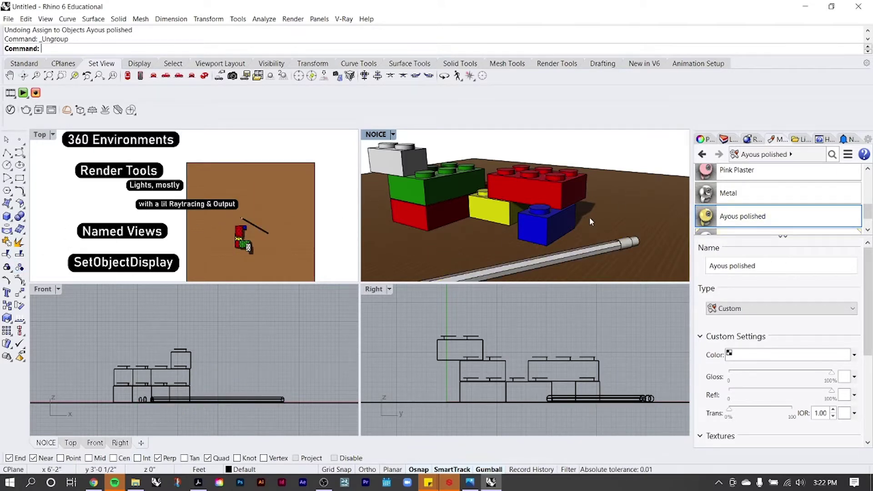
pyautogui.click(596, 249)
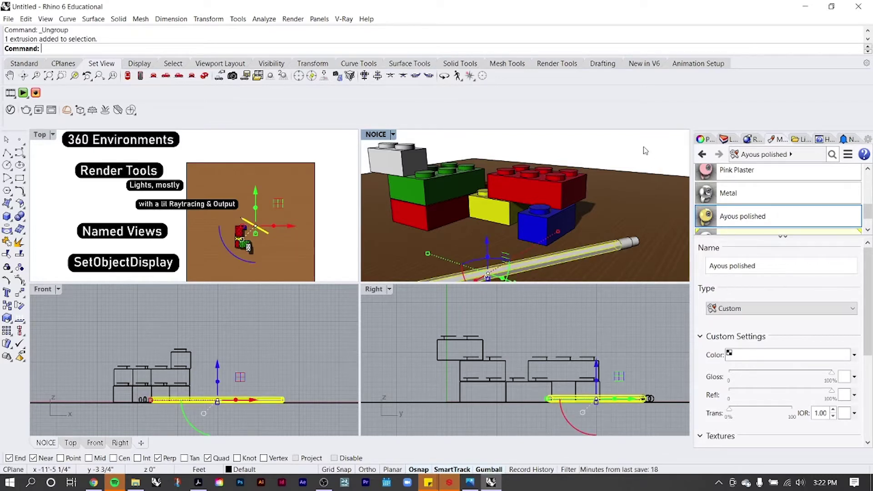
pyautogui.press('Escape')
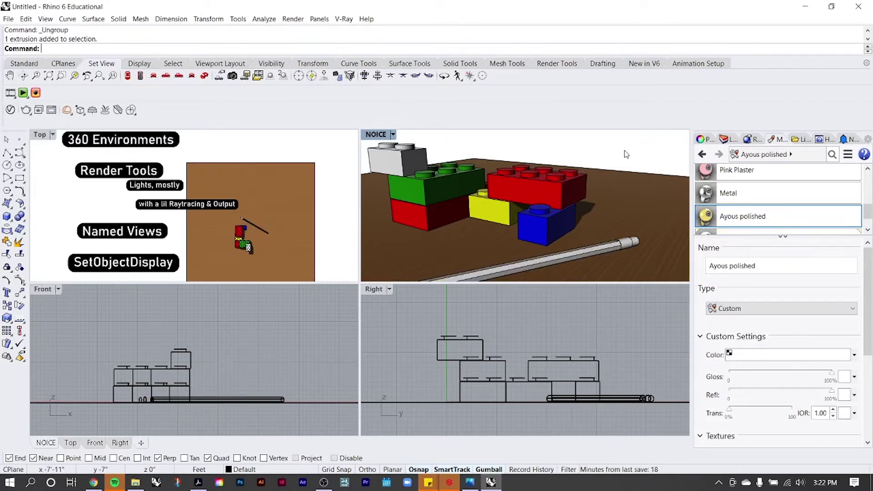
# Select the upper red brick as a whole, clear the selection, and pick a single polysurface edge on one of its studs
pyautogui.click(555, 179)
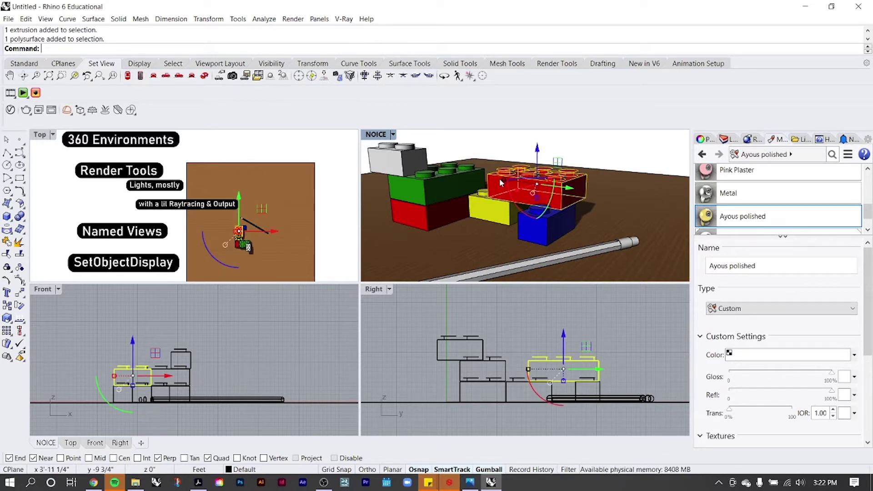
pyautogui.click(601, 173)
pyautogui.click(547, 176)
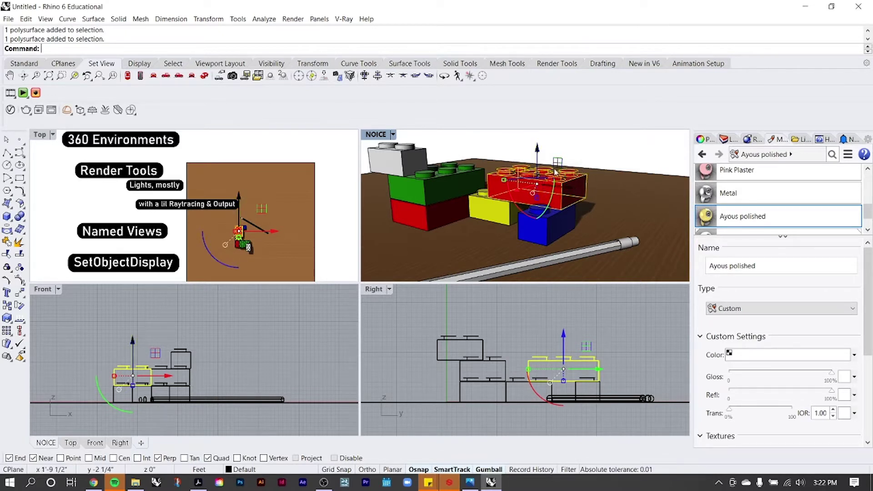
pyautogui.click(601, 148)
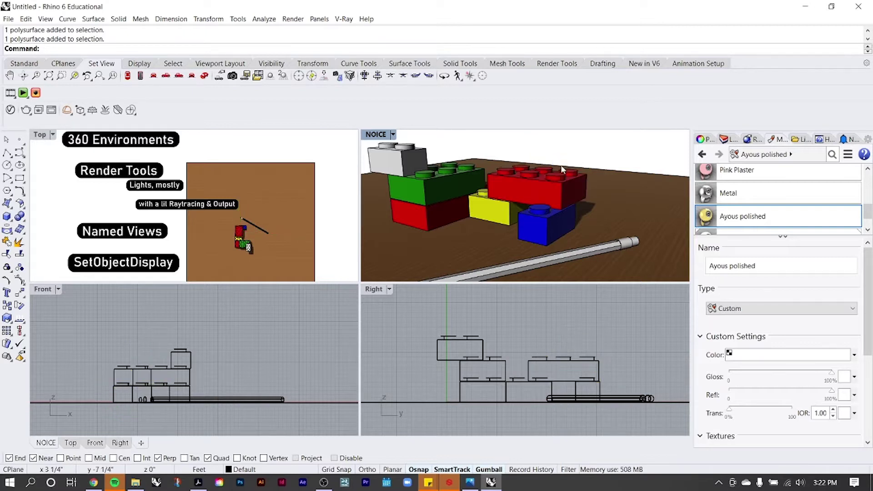
pyautogui.click(547, 169)
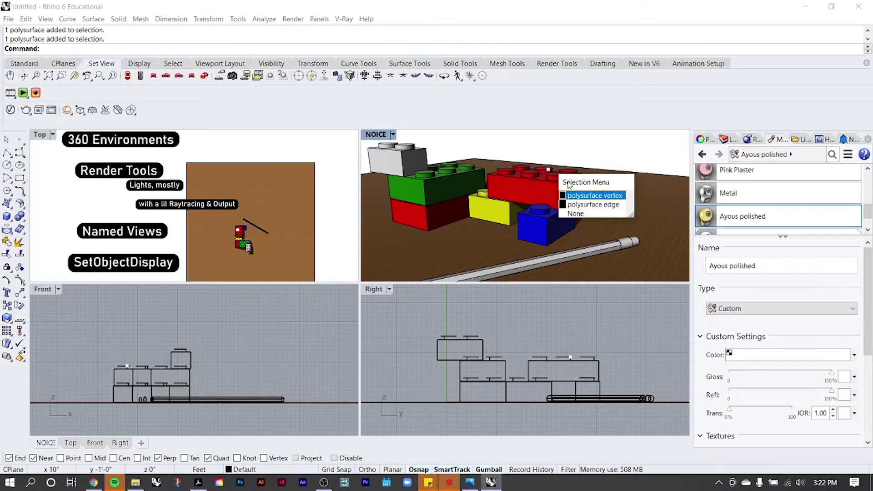
pyautogui.click(580, 207)
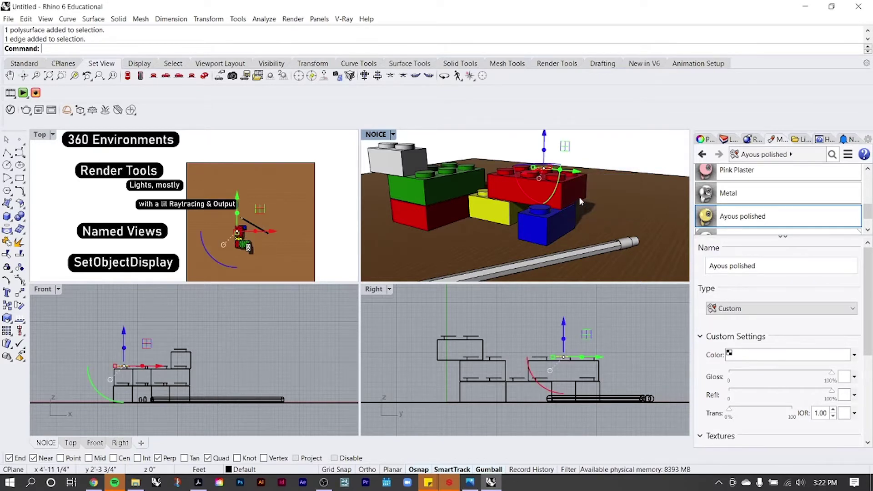
# Select the green brick as a whole, clear the selection, and pick only its long front surface
pyautogui.click(460, 179)
pyautogui.click(514, 145)
pyautogui.click(461, 189)
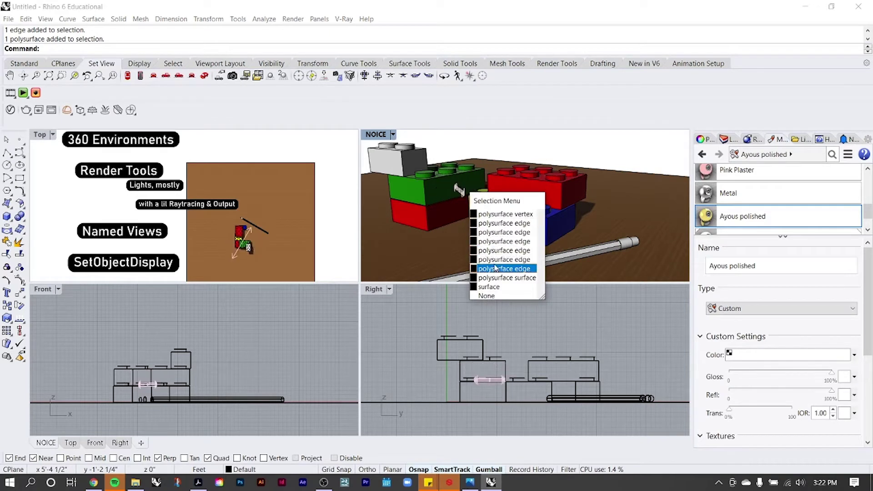
pyautogui.click(489, 287)
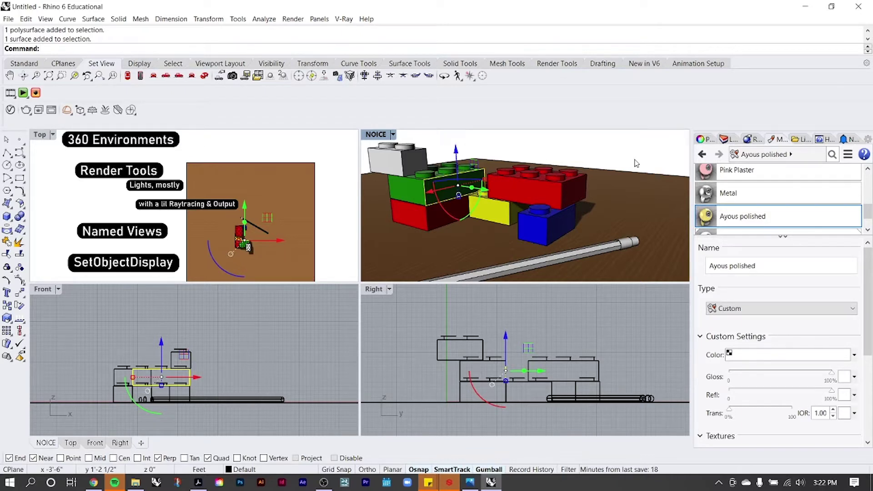
pyautogui.rightClick(738, 188)
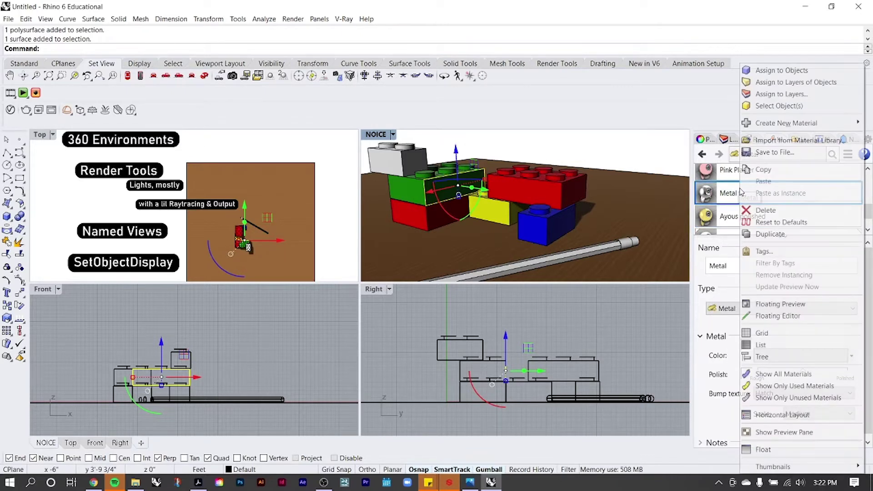
pyautogui.click(603, 196)
# Assign the Ayous polished material to the pencil's shaft
pyautogui.click(606, 248)
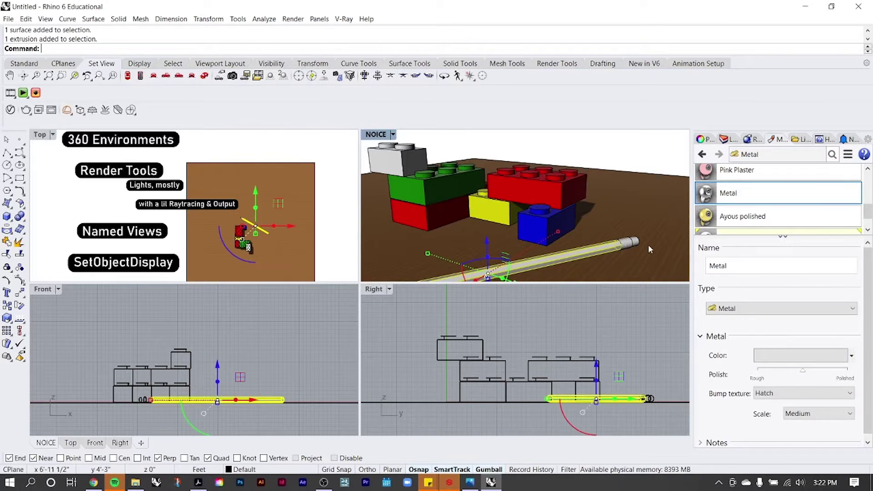
pyautogui.click(730, 215)
pyautogui.rightClick(731, 215)
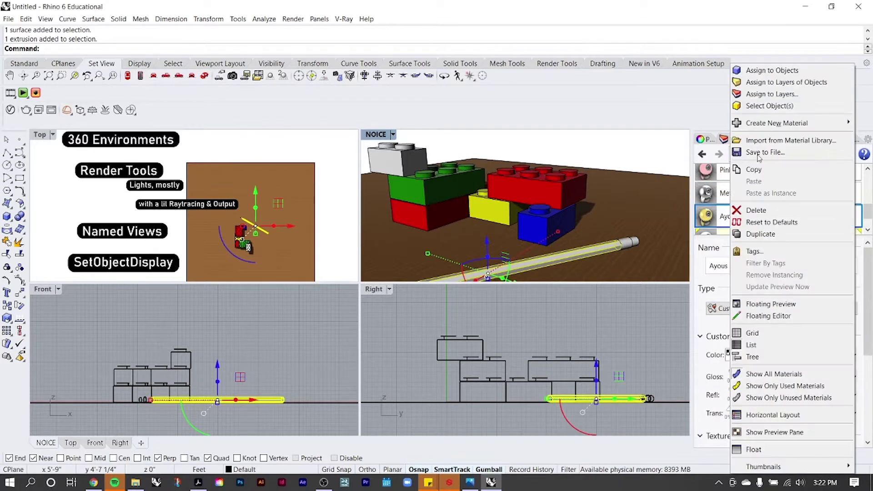
pyautogui.click(778, 74)
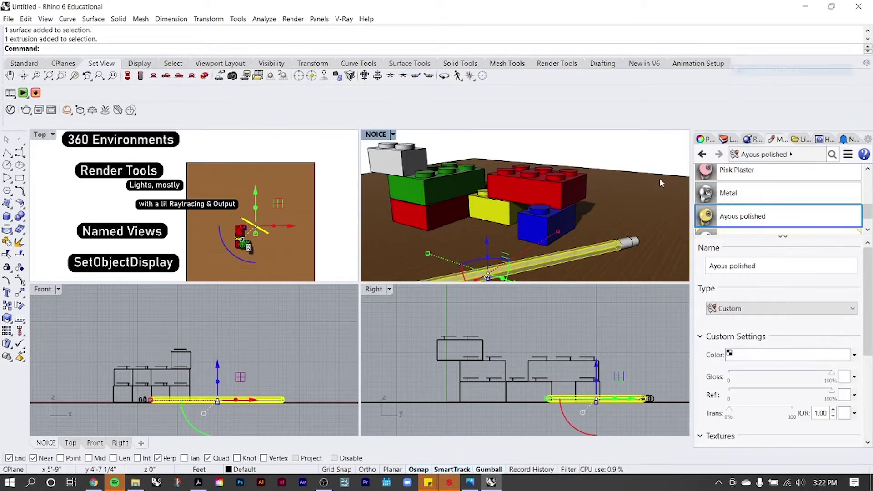
# Assign the Metal material to the pencil's ferrule between the shaft and the eraser
pyautogui.click(628, 242)
pyautogui.scroll(-1, 760, 210)
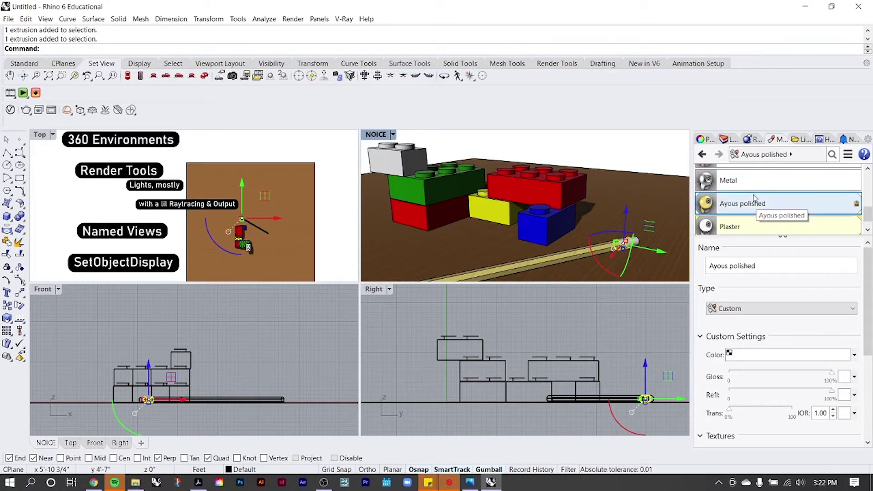
pyautogui.scroll(1, 753, 200)
pyautogui.click(751, 179)
pyautogui.rightClick(754, 179)
pyautogui.click(790, 70)
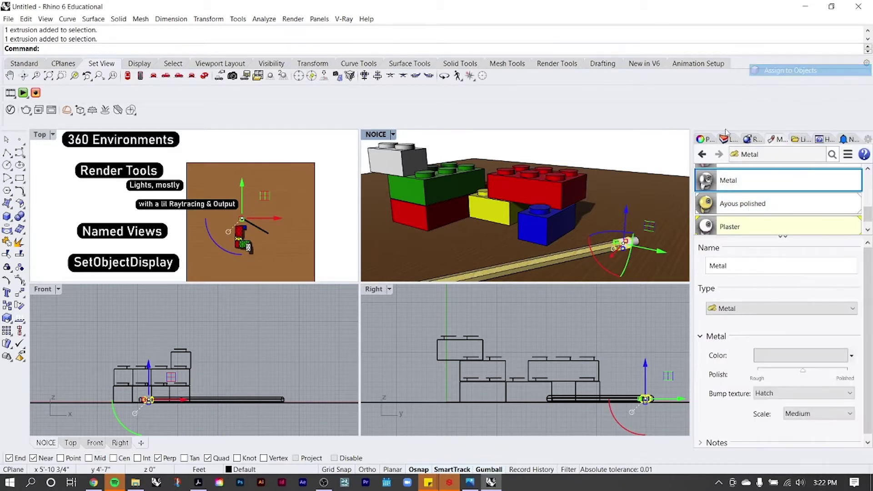
# Assign the Pink Plaster material to the pencil's eraser and clear the selection
pyautogui.click(640, 244)
pyautogui.scroll(1, 752, 200)
pyautogui.click(751, 176)
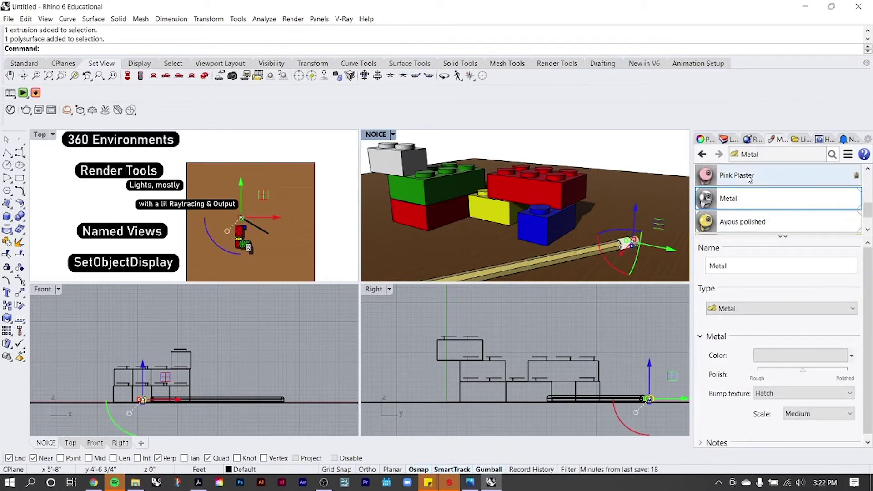
pyautogui.rightClick(752, 176)
pyautogui.click(769, 82)
pyautogui.press('Escape')
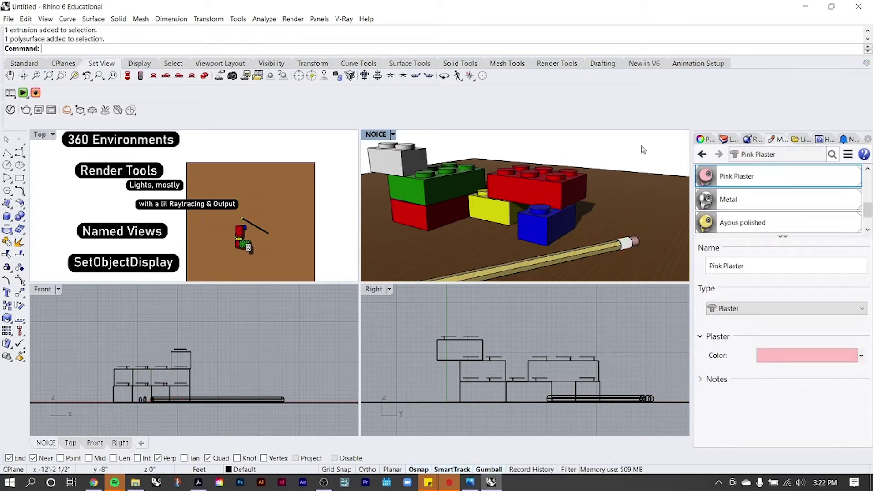
# Open the rendering settings and set the current renderer to Rhino Render
pyautogui.moveTo(591, 171)
pyautogui.keyDown('shift'); pyautogui.mouseDown(button='right')
pyautogui.moveTo(613, 179)
pyautogui.moveTo(602, 169)
pyautogui.mouseUp(button='right'); pyautogui.keyUp('shift')
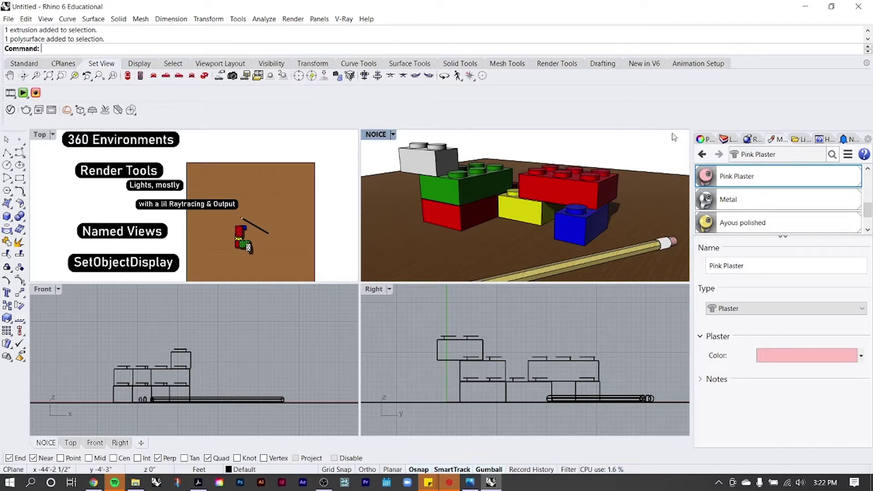
pyautogui.click(560, 64)
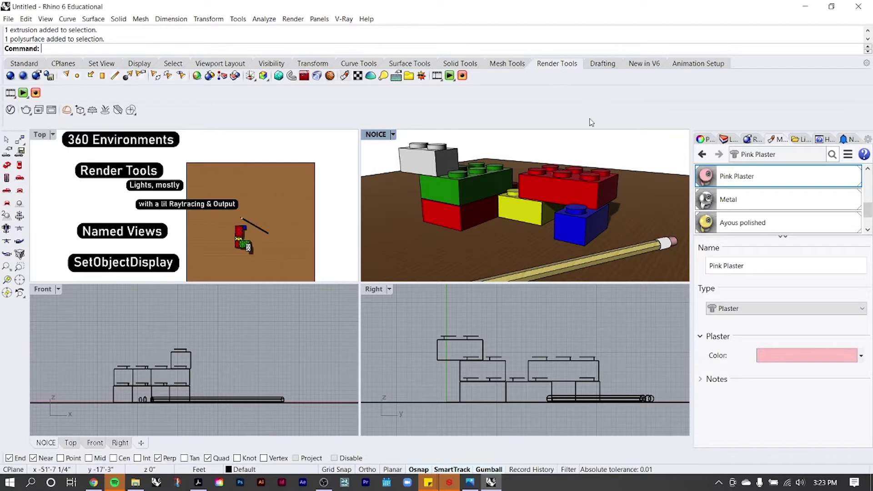
pyautogui.click(756, 139)
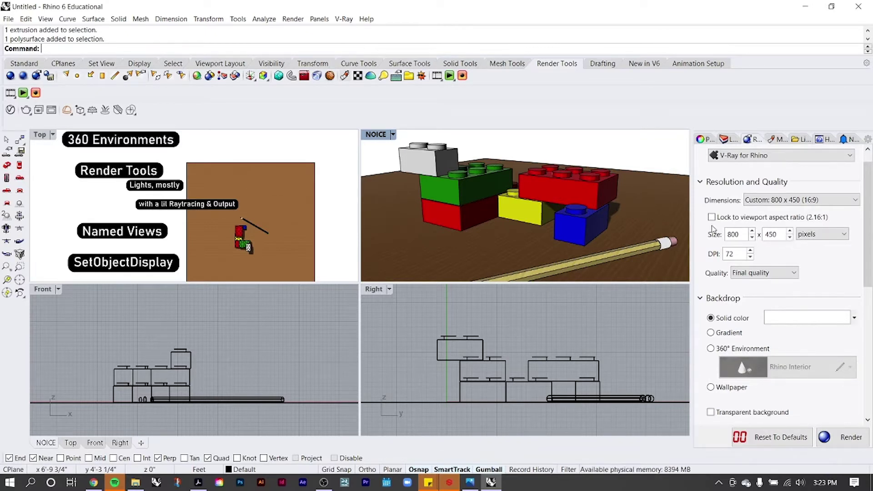
pyautogui.click(746, 155)
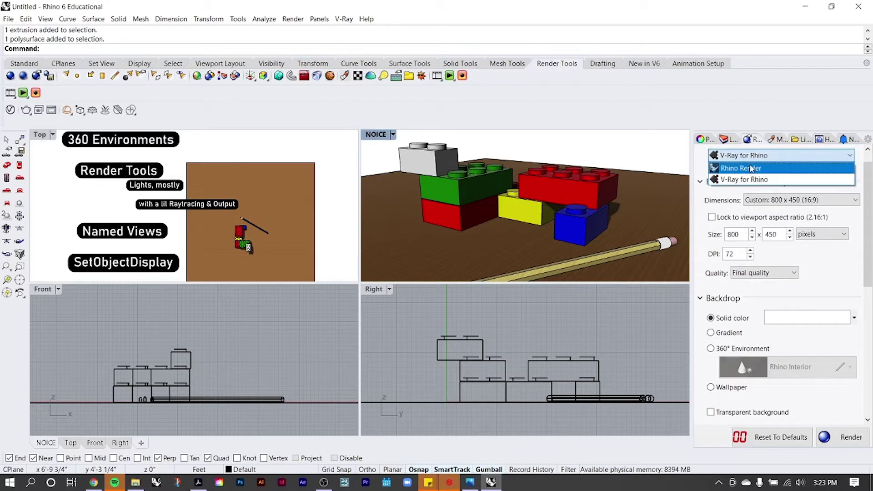
pyautogui.click(737, 167)
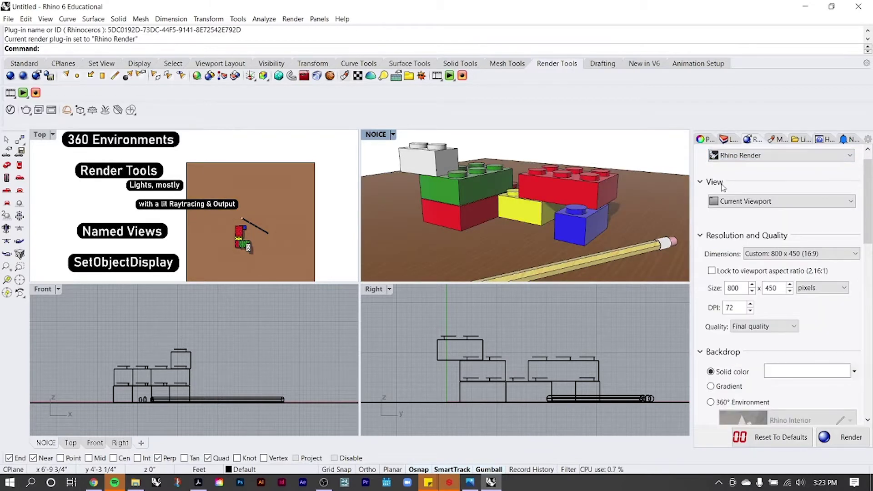
# Try the transparent background option in the render backdrop settings and turn it off again
pyautogui.scroll(-3, 728, 182)
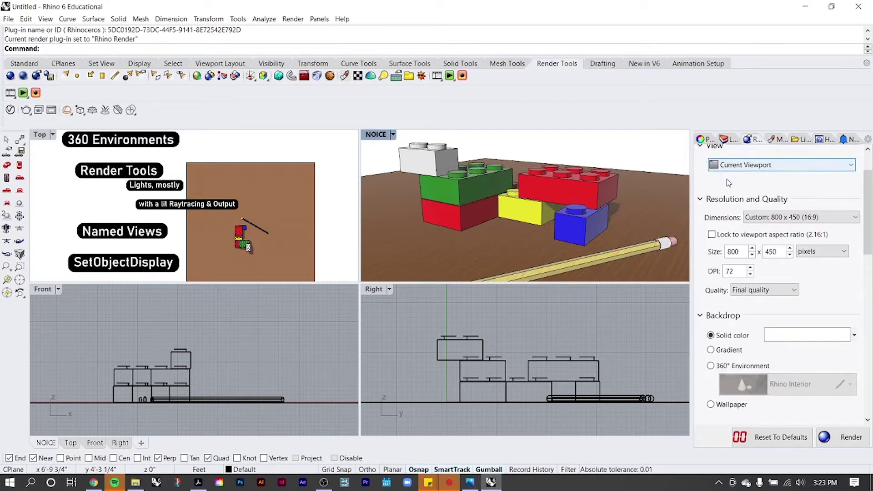
pyautogui.scroll(-3, 728, 182)
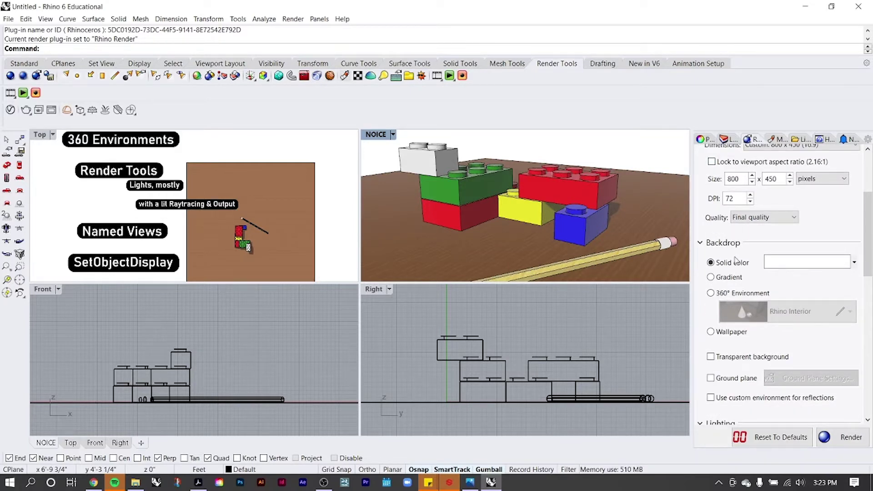
pyautogui.click(711, 357)
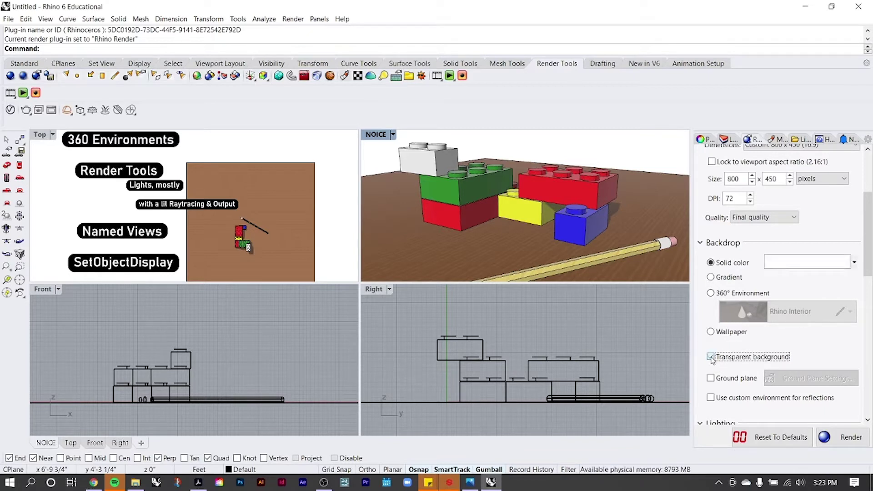
pyautogui.click(711, 358)
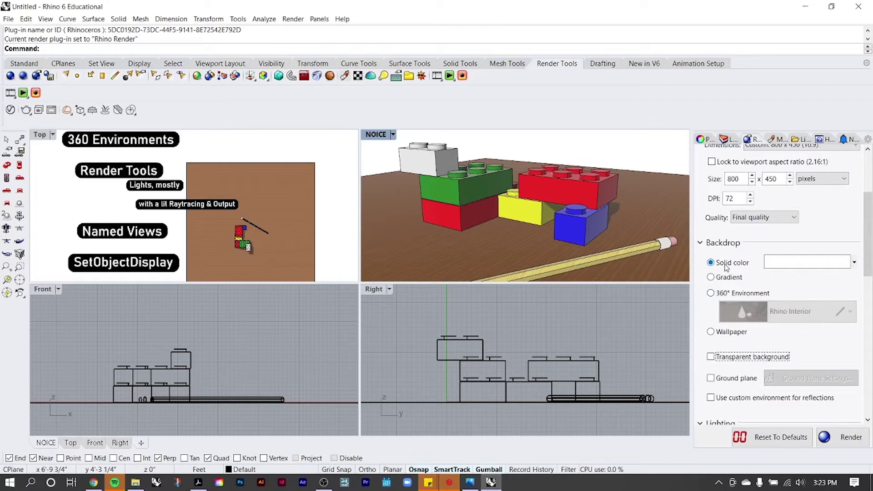
# Set the render backdrop to a 360° Environment, review the available environments and new-environment sources, and keep Rhino Interior
pyautogui.click(712, 293)
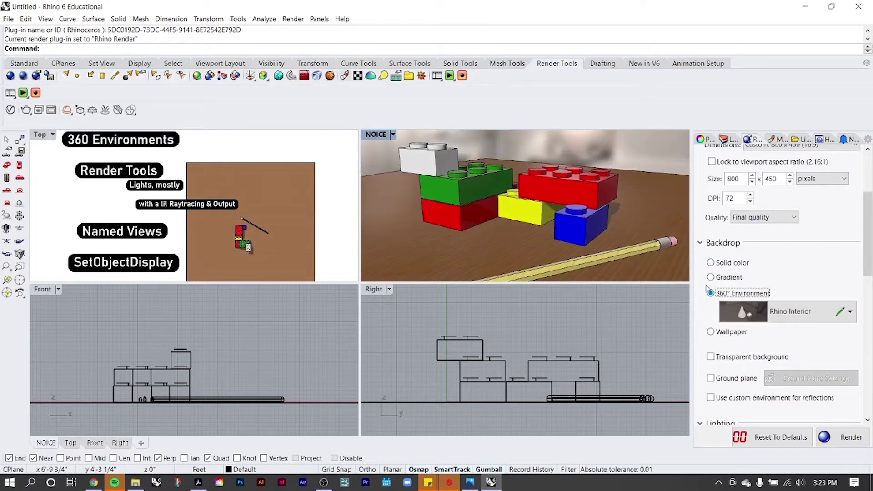
pyautogui.click(789, 315)
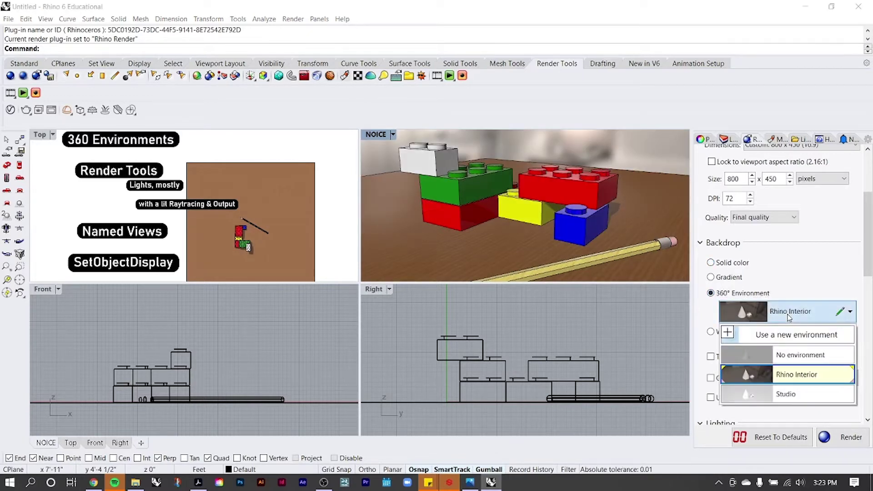
pyautogui.click(805, 337)
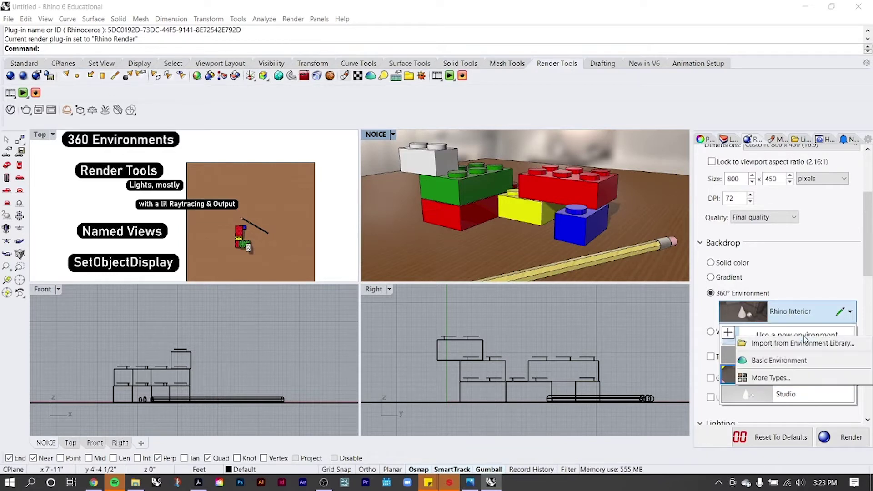
pyautogui.click(810, 278)
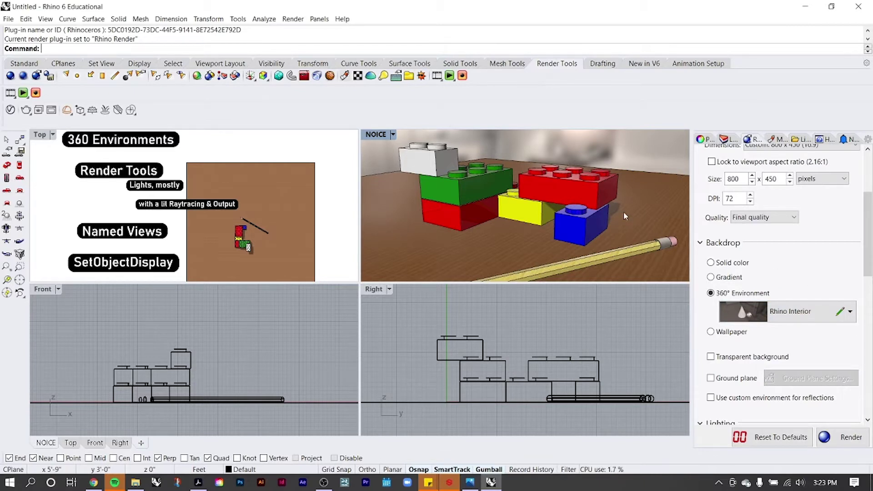
pyautogui.click(782, 313)
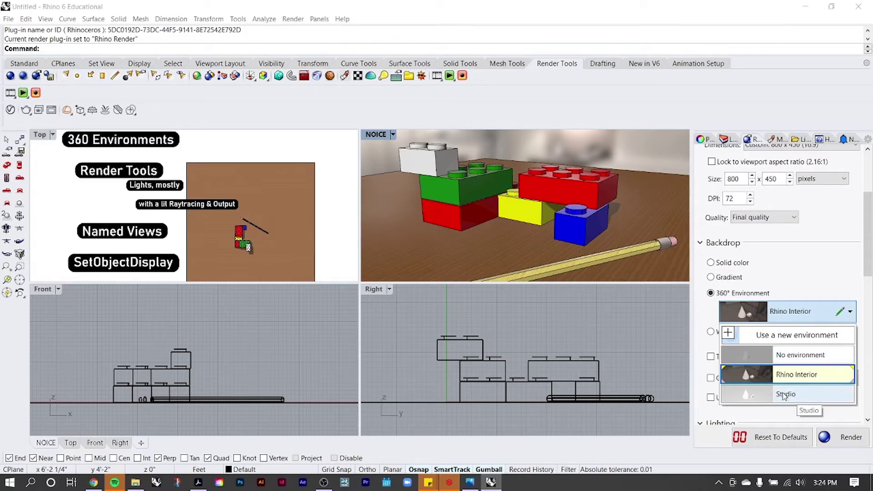
pyautogui.click(786, 313)
pyautogui.click(787, 313)
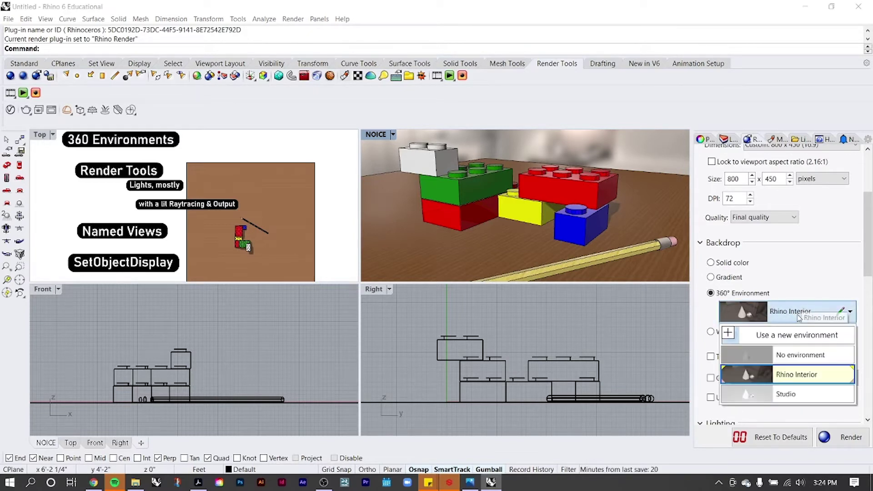
pyautogui.click(751, 248)
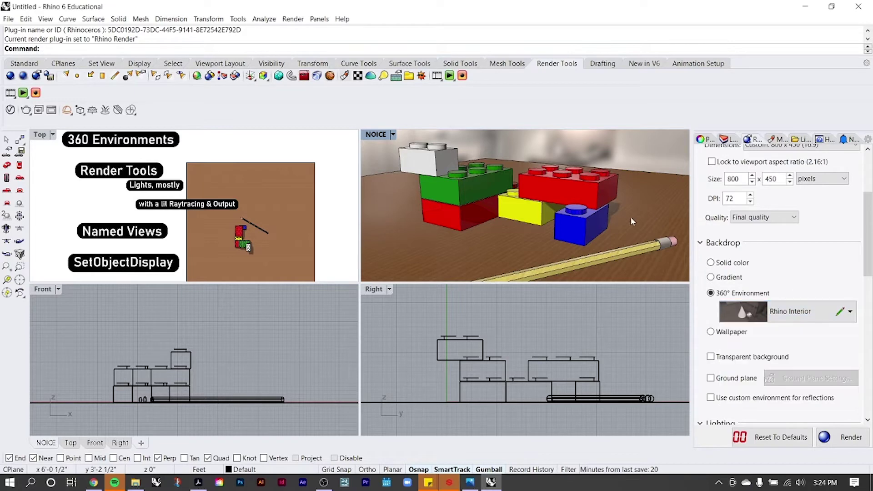
# Examine the Rhino Interior environment and its reflections on the table and bricks from several angles in the NOICE view
pyautogui.moveTo(635, 222)
pyautogui.mouseDown(button='right')
pyautogui.moveTo(504, 229)
pyautogui.moveTo(563, 211)
pyautogui.moveTo(469, 188)
pyautogui.moveTo(522, 170)
pyautogui.moveTo(527, 195)
pyautogui.mouseUp(button='right')
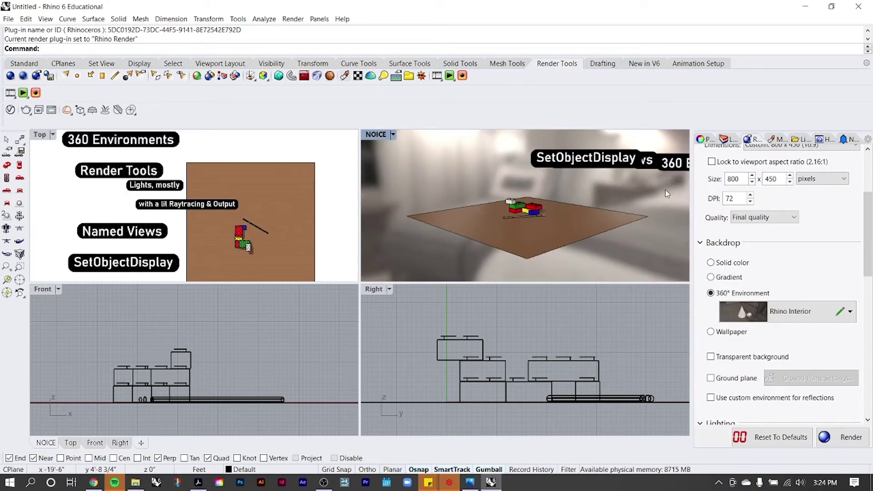
pyautogui.moveTo(666, 194); pyautogui.dragTo(558, 220, button='right')
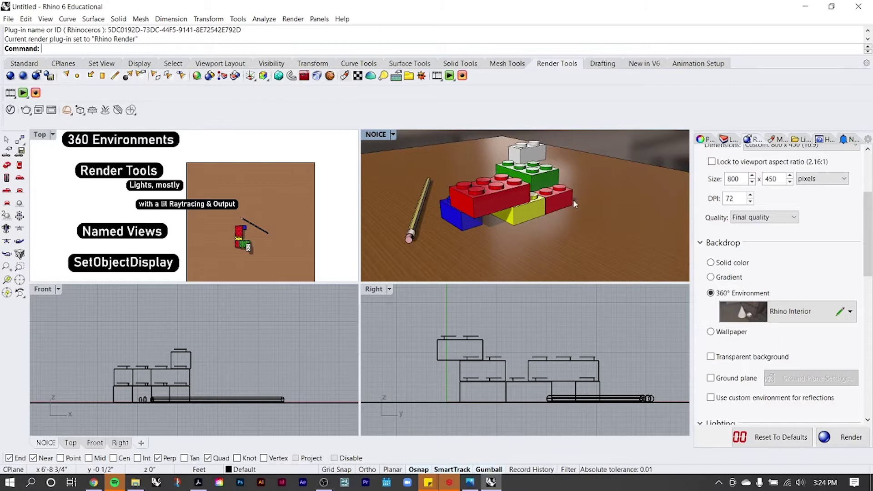
pyautogui.moveTo(573, 199); pyautogui.dragTo(578, 229, button='right')
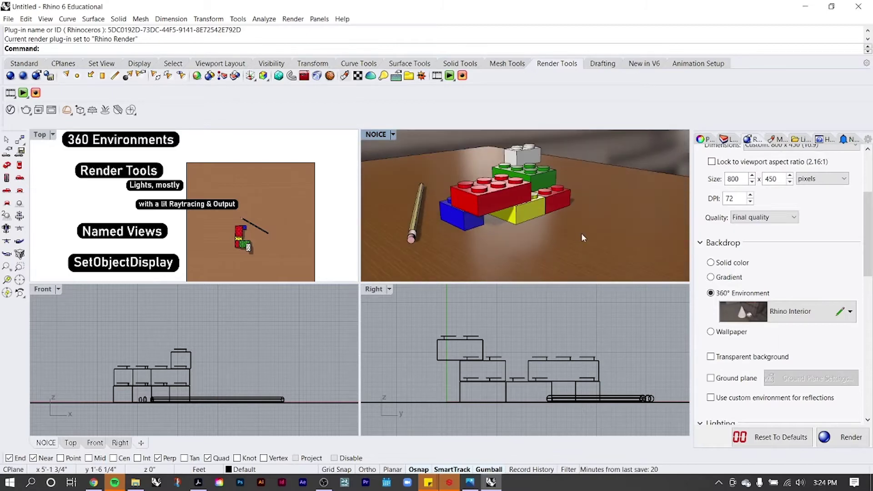
pyautogui.scroll(5, 534, 217)
pyautogui.moveTo(512, 217)
pyautogui.mouseDown(button='right')
pyautogui.moveTo(621, 176)
pyautogui.moveTo(615, 200)
pyautogui.moveTo(621, 189)
pyautogui.moveTo(600, 185)
pyautogui.mouseUp(button='right')
pyautogui.press('capslock')
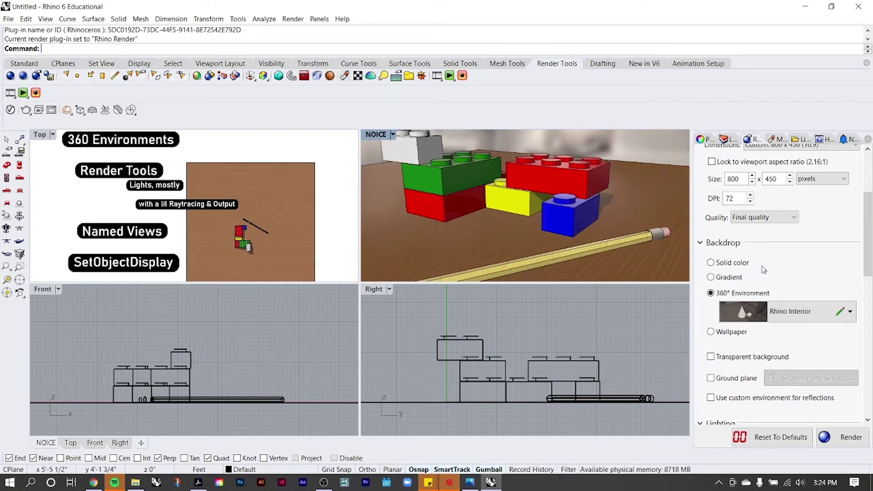
# Inspect the Rhino Interior backdrop surrounding the table from far away in the NOICE view and return to the bricks and pencil
pyautogui.scroll(-10, 562, 206)
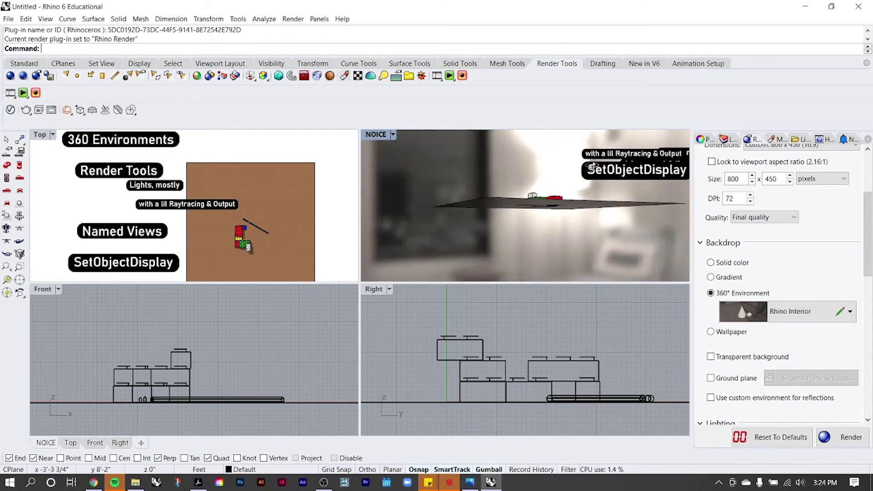
pyautogui.moveTo(593, 169); pyautogui.dragTo(561, 173, button='right')
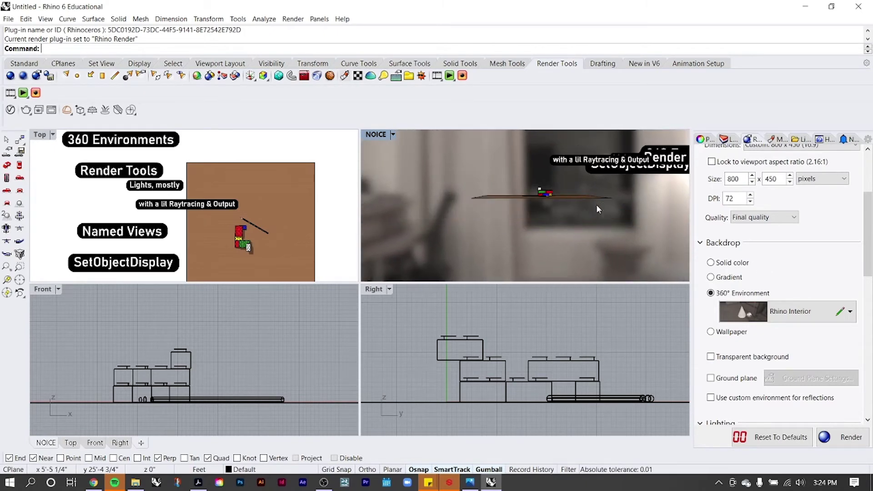
pyautogui.moveTo(598, 208)
pyautogui.mouseDown(button='right')
pyautogui.moveTo(512, 243)
pyautogui.moveTo(518, 227)
pyautogui.moveTo(550, 234)
pyautogui.moveTo(587, 204)
pyautogui.moveTo(551, 173)
pyautogui.moveTo(520, 210)
pyautogui.moveTo(582, 216)
pyautogui.mouseUp(button='right')
pyautogui.scroll(15, 537, 205)
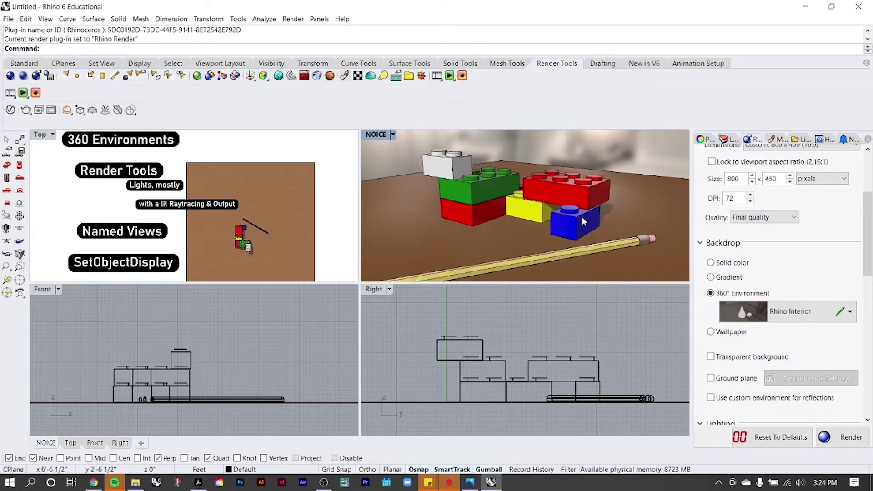
# Open the Rhino Interior environment for editing, review its background image, projection and rotation settings, and leave without changes
pyautogui.rightClick(788, 312)
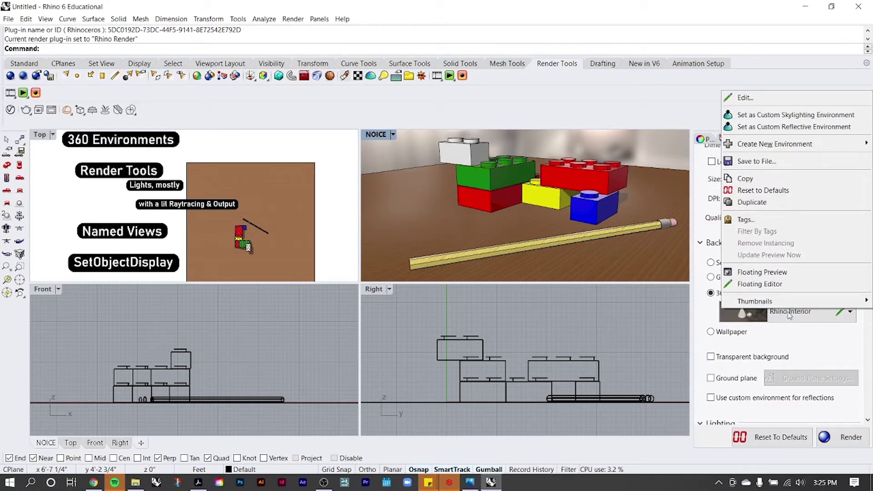
pyautogui.click(746, 97)
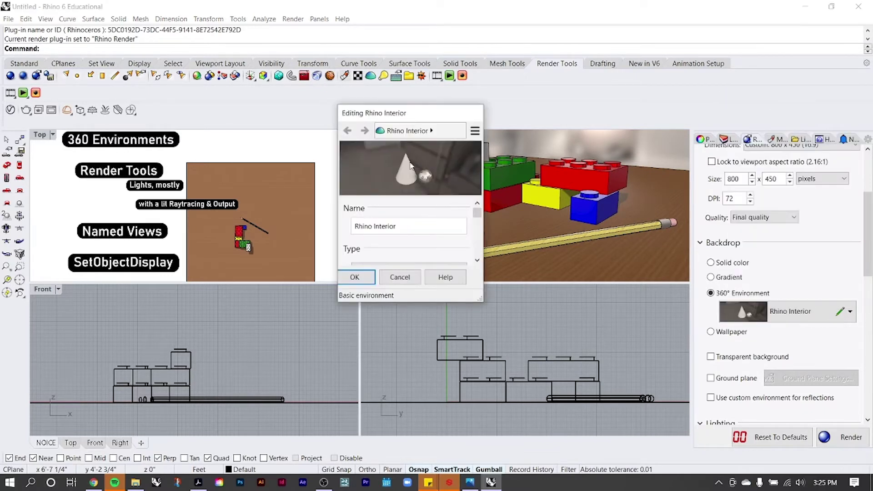
pyautogui.scroll(-4, 423, 214)
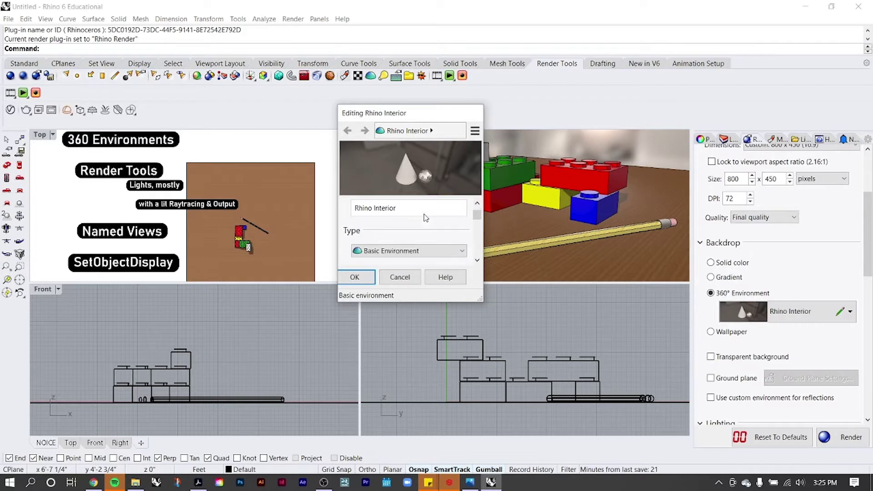
pyautogui.scroll(-6, 424, 212)
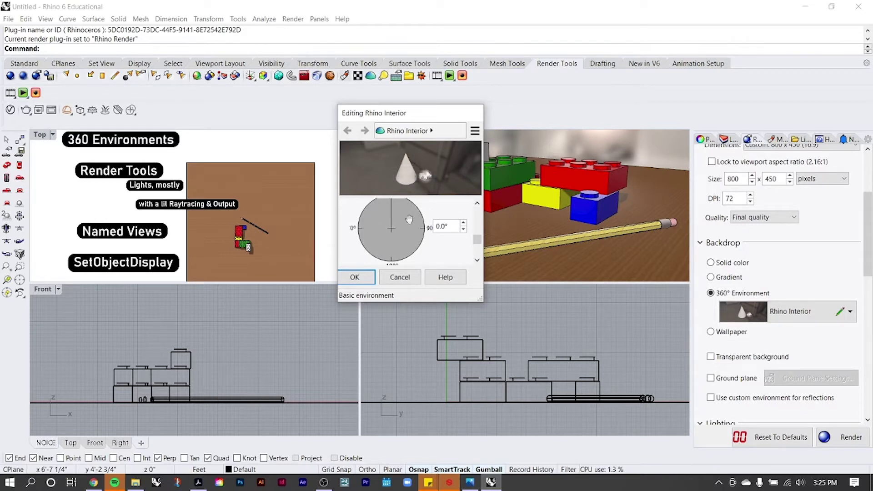
pyautogui.scroll(3, 408, 223)
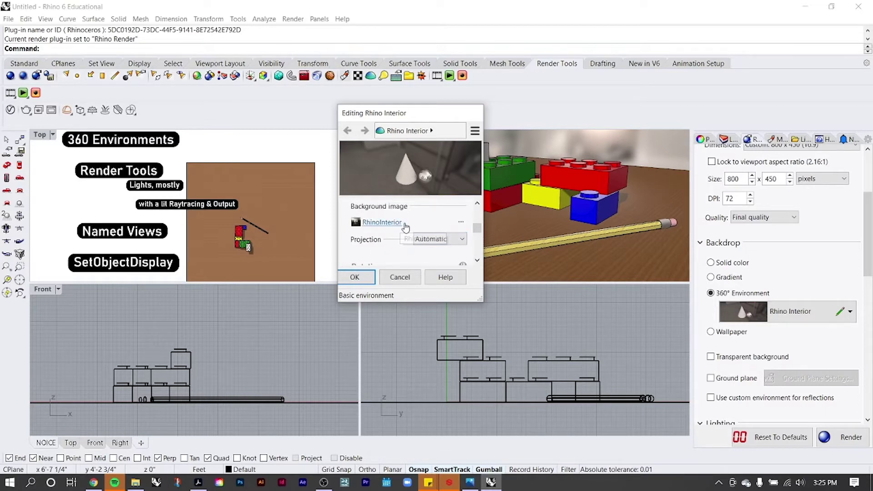
pyautogui.scroll(3, 406, 226)
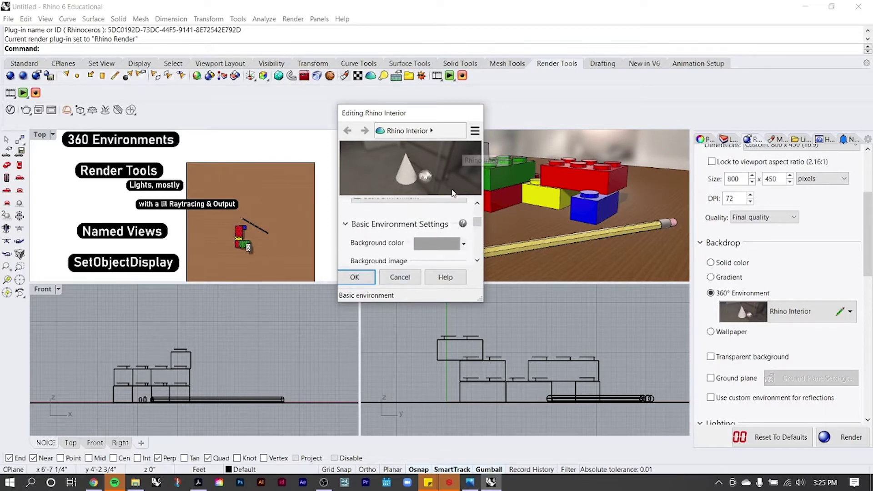
pyautogui.click(400, 277)
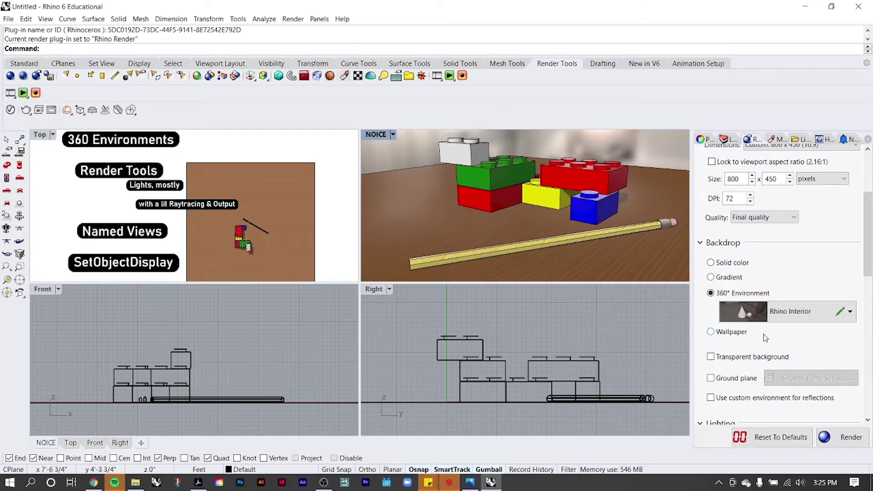
# Try using a custom environment for reflections in the render backdrop settings and turn the option off again
pyautogui.scroll(-2, 765, 338)
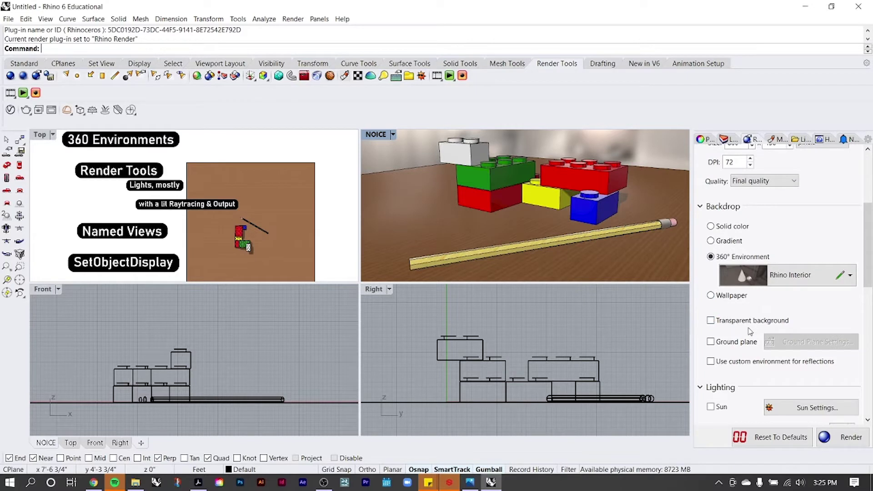
pyautogui.scroll(-2, 750, 331)
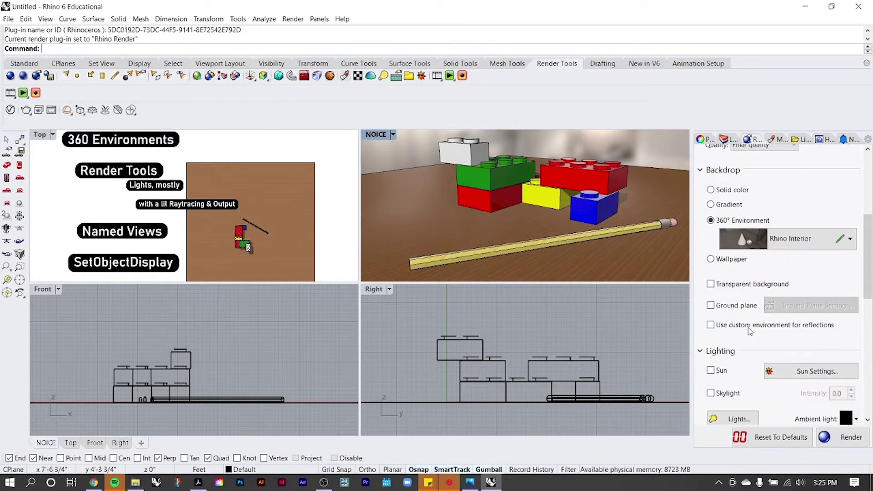
pyautogui.click(709, 327)
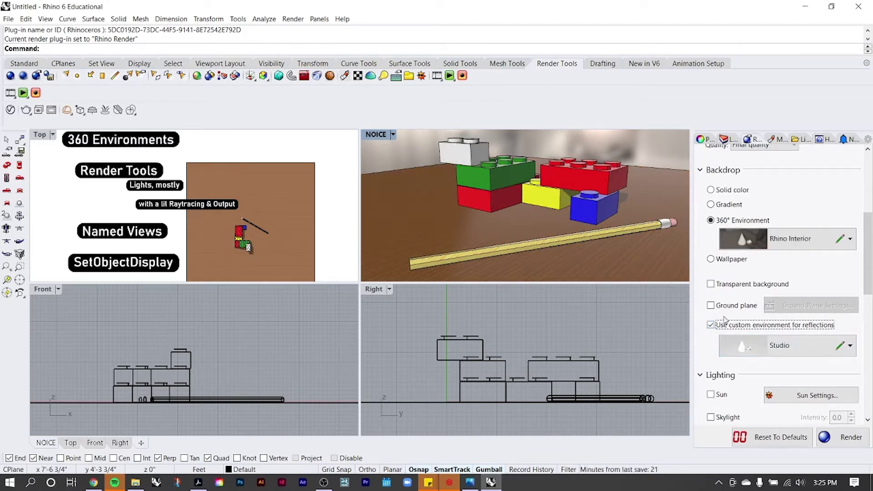
pyautogui.click(711, 326)
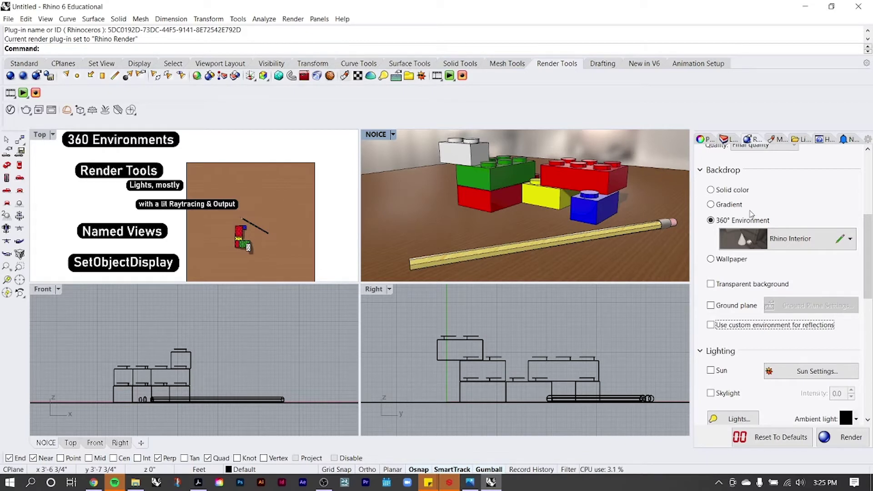
# Turn on Layer 01, which holds the scene's lights
pyautogui.scroll(-5, 751, 216)
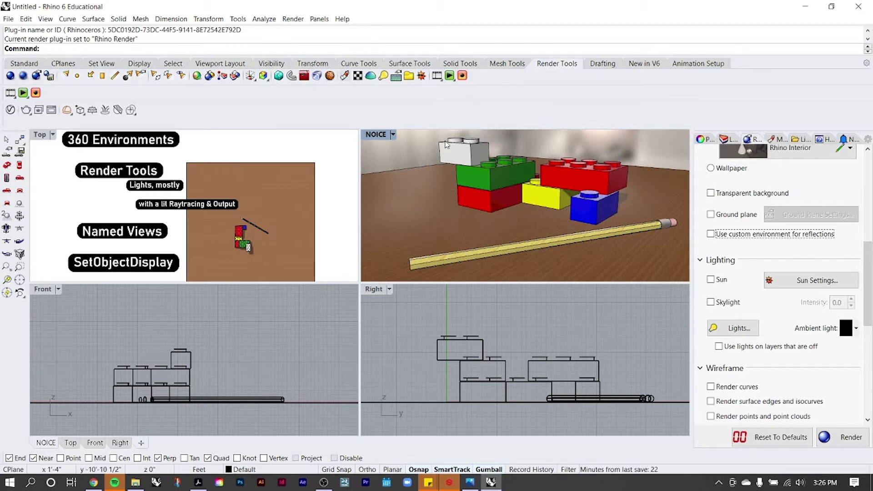
pyautogui.click(730, 139)
pyautogui.click(751, 186)
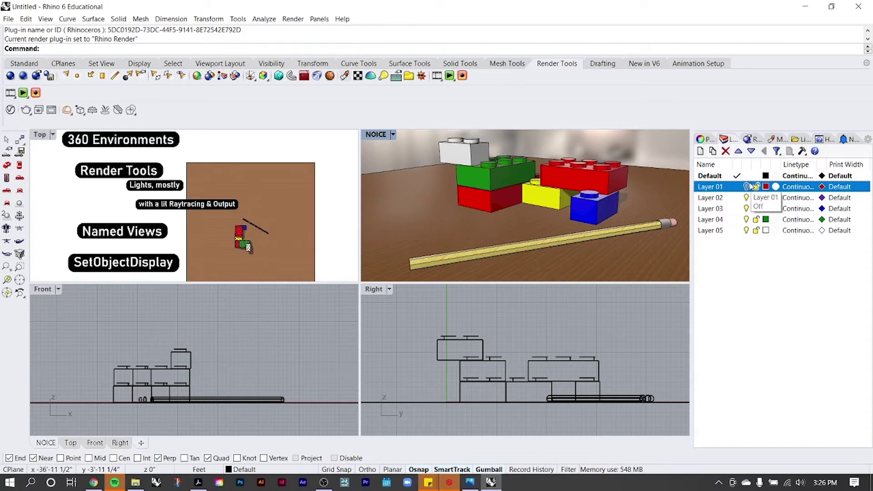
pyautogui.click(746, 187)
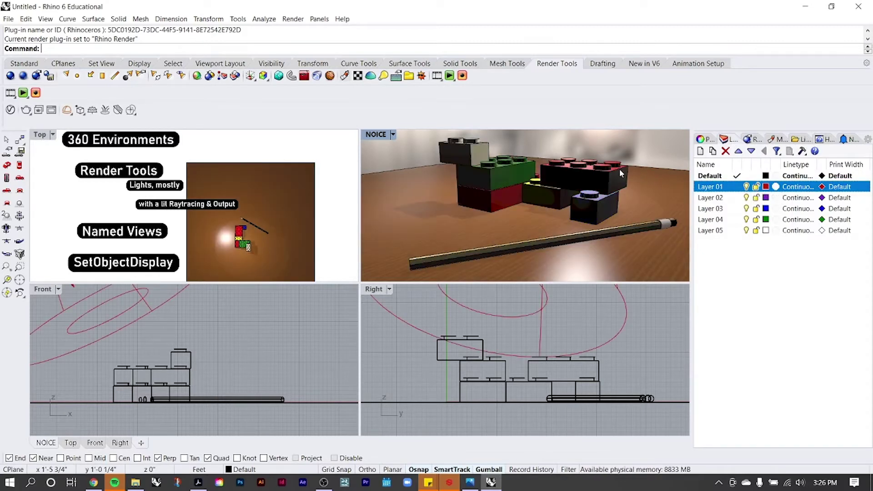
# Try hiding the spotlight above the bricks in the Front view, undo the hide, and pick out the rectangular light inside its cone
pyautogui.scroll(-2, 596, 177)
pyautogui.scroll(-4, 246, 343)
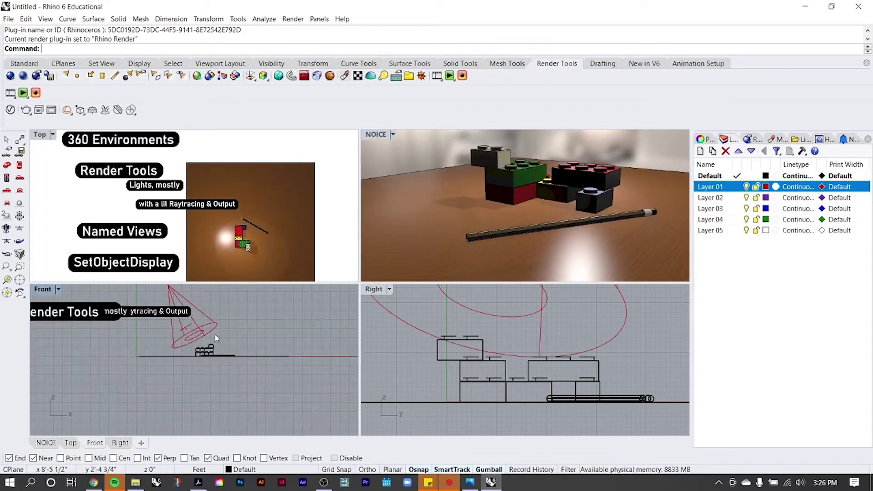
pyautogui.scroll(3, 216, 342)
pyautogui.click(207, 362)
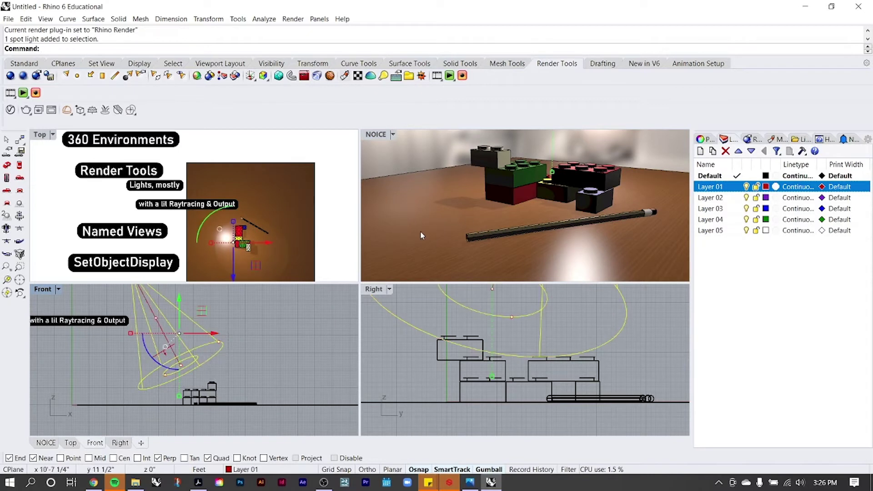
pyautogui.write('Hide')
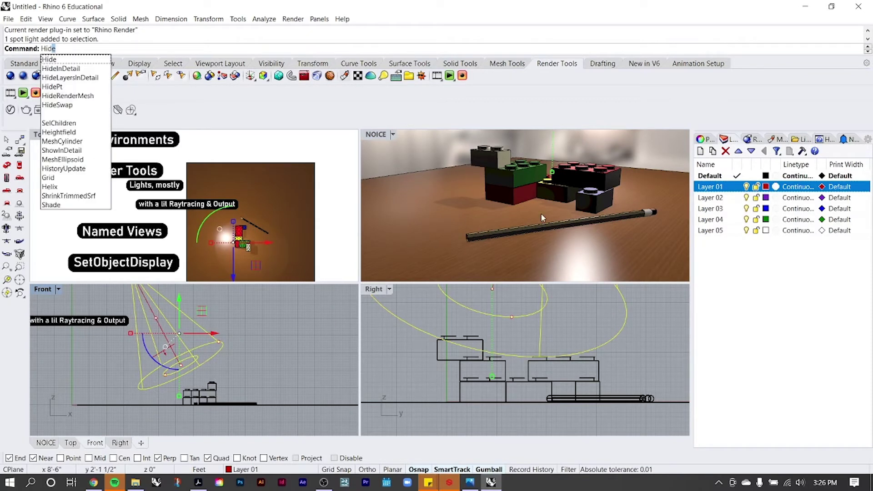
pyautogui.press('Return')
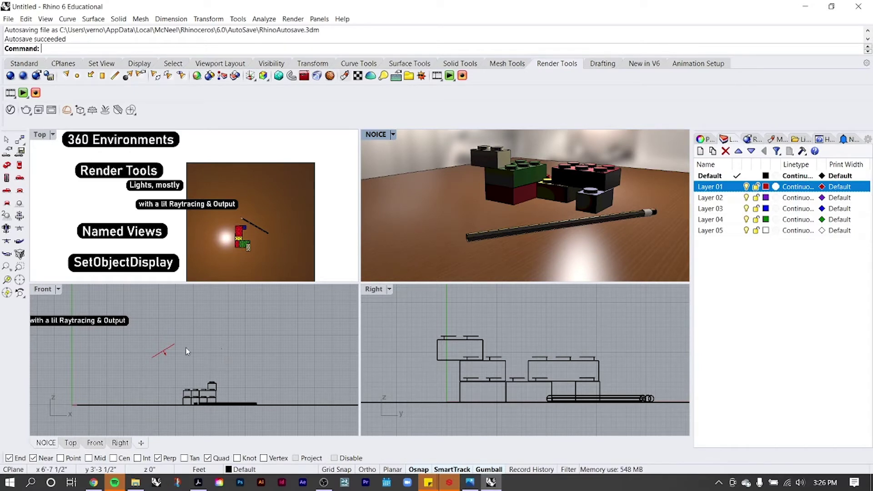
pyautogui.hotkey('ctrl', 'z')
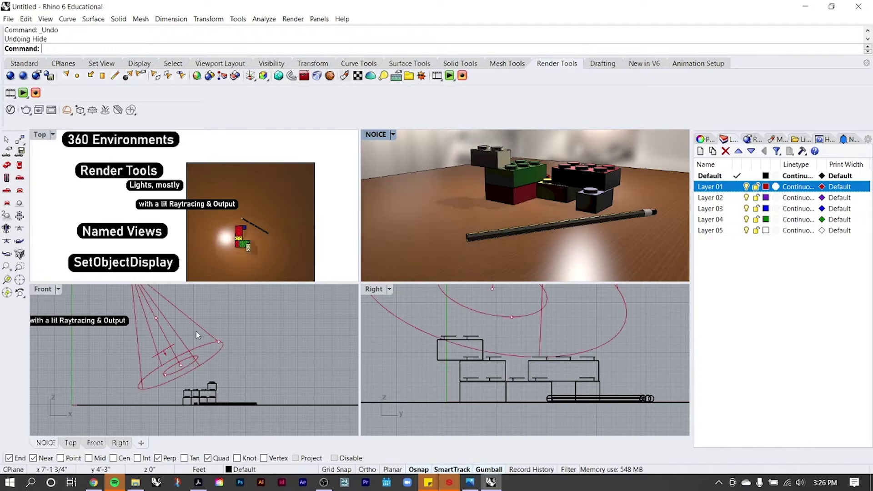
pyautogui.click(165, 353)
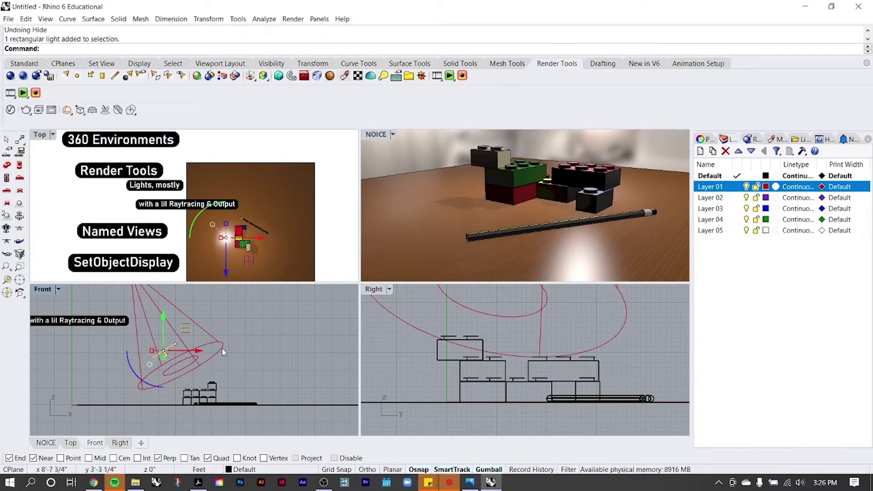
pyautogui.click(235, 321)
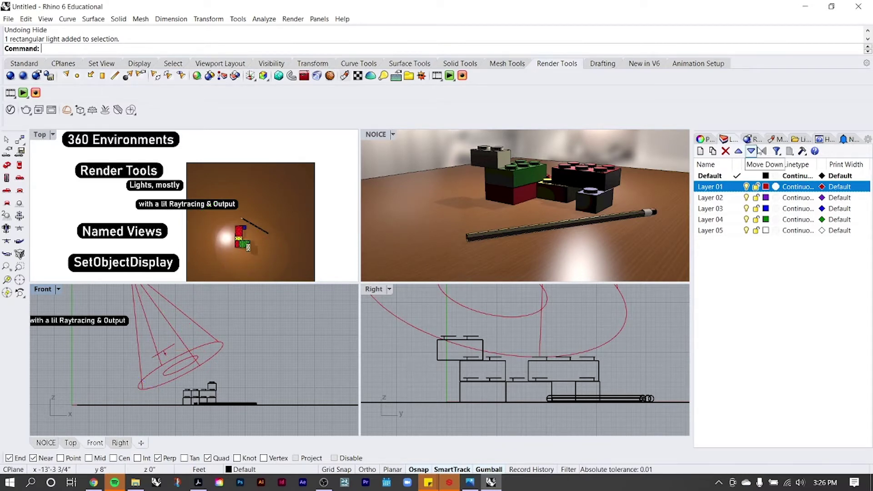
# Set the spotlight's light color to a pale yellow with RGB 248, 246, 197
pyautogui.click(204, 358)
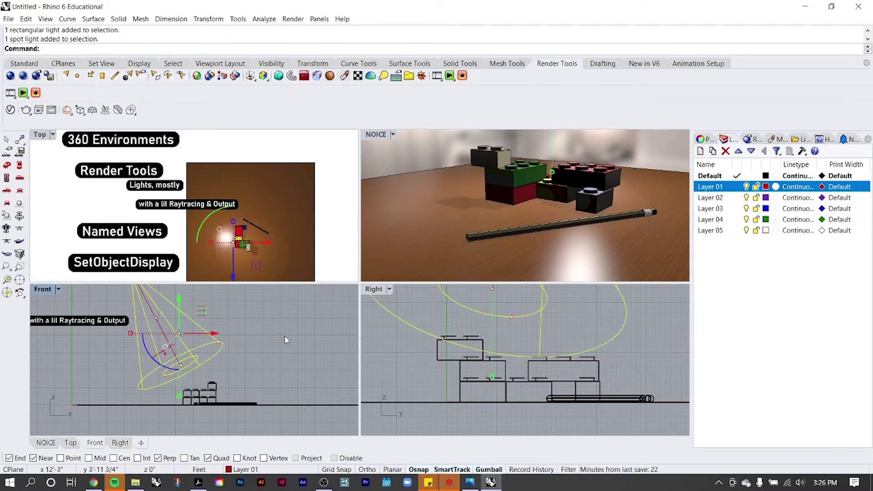
pyautogui.click(704, 139)
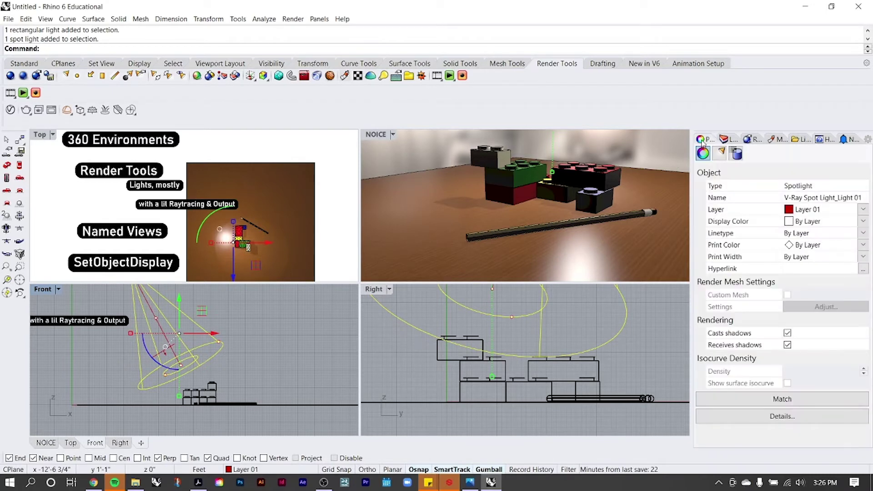
pyautogui.click(721, 154)
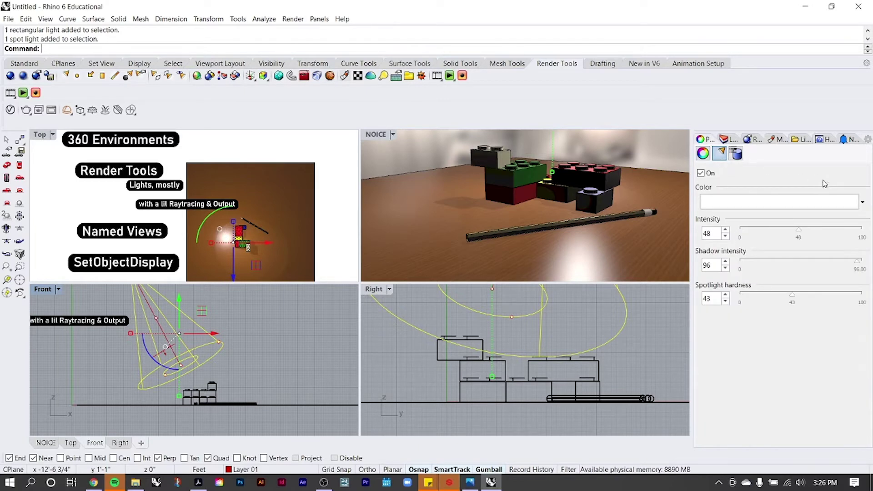
pyautogui.click(862, 203)
pyautogui.click(799, 218)
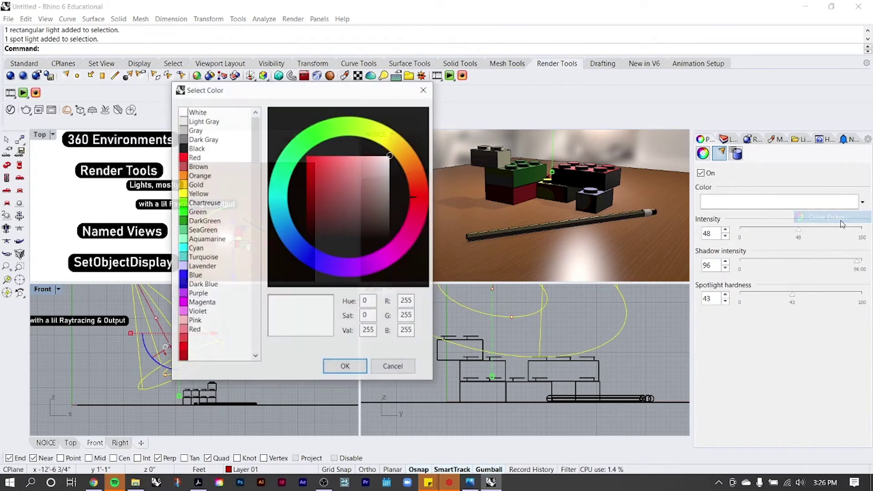
pyautogui.moveTo(402, 167); pyautogui.dragTo(388, 135)
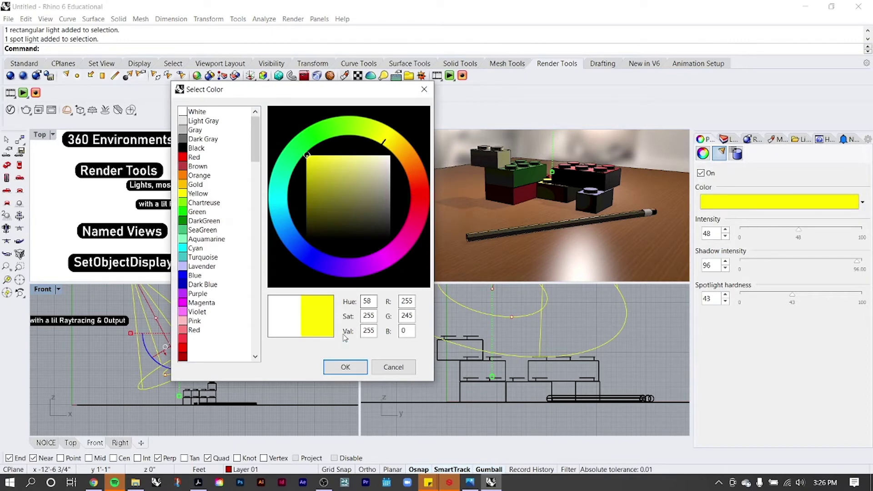
pyautogui.click(372, 156)
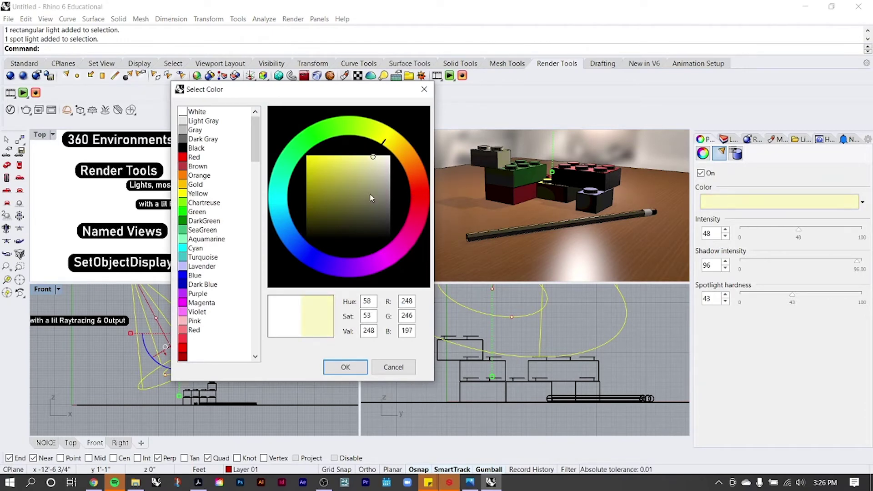
pyautogui.click(356, 365)
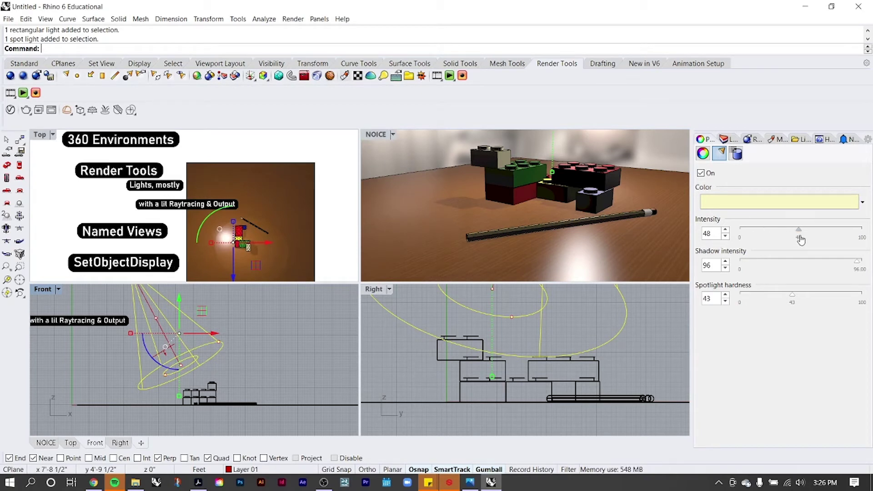
# Try higher and lower intensities on the spotlight, and review the rectangular light's color, intensity and shadow settings
pyautogui.moveTo(801, 238); pyautogui.dragTo(830, 236)
pyautogui.moveTo(783, 241); pyautogui.dragTo(801, 238)
pyautogui.click(324, 334)
pyautogui.click(161, 352)
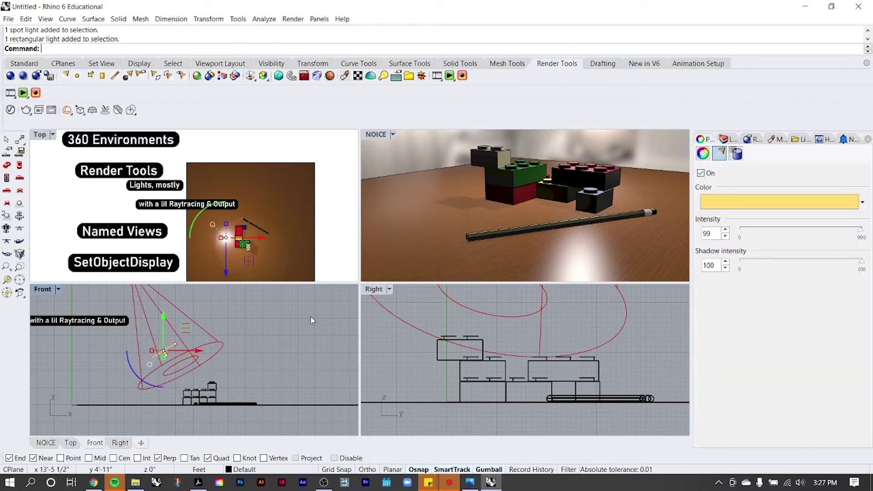
pyautogui.click(308, 321)
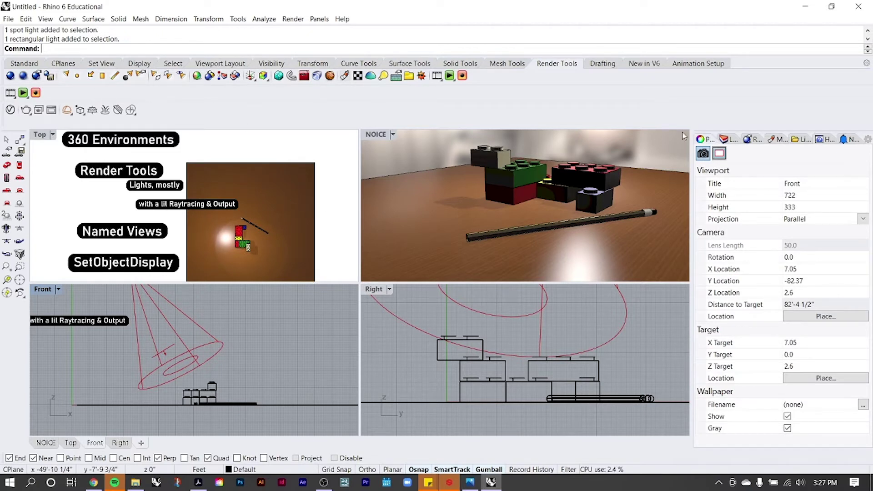
# Turn on the Sun in the rendering settings' lighting options
pyautogui.click(753, 138)
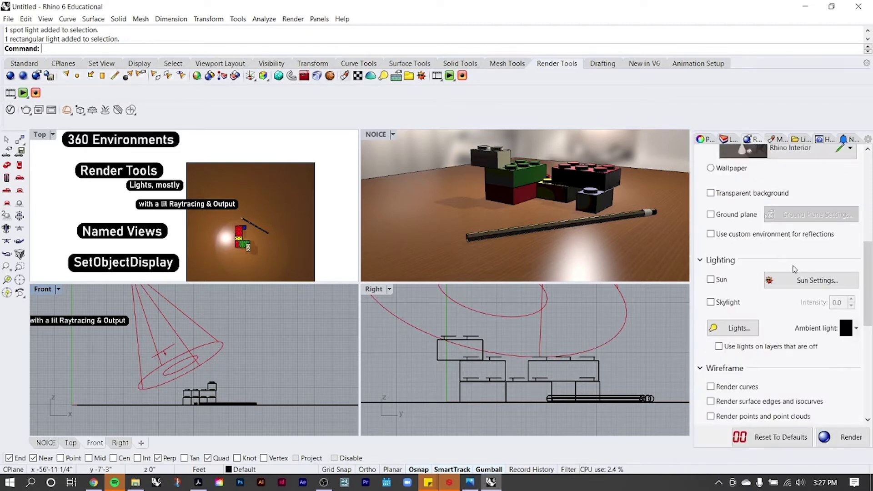
pyautogui.click(711, 280)
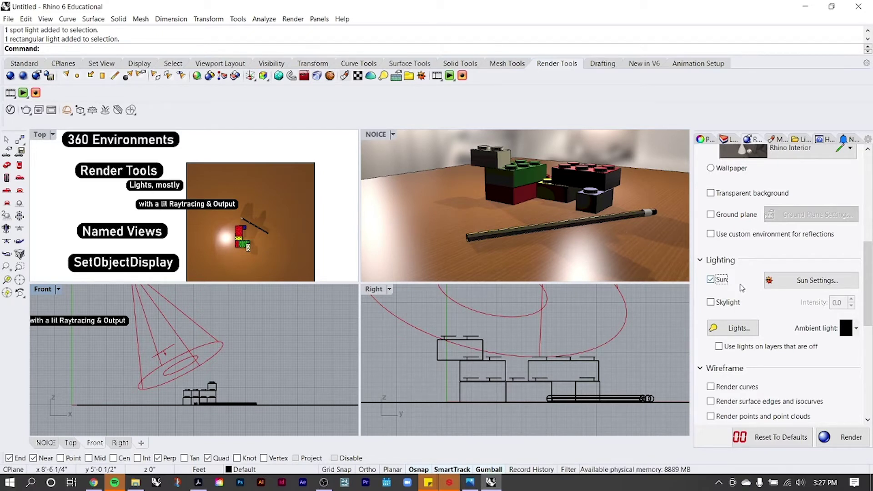
# Try hiding the spotlight and rectangular light above the bricks, and review the sun-only lighting along with the Sun settings
pyautogui.click(189, 350)
pyautogui.press('Return')
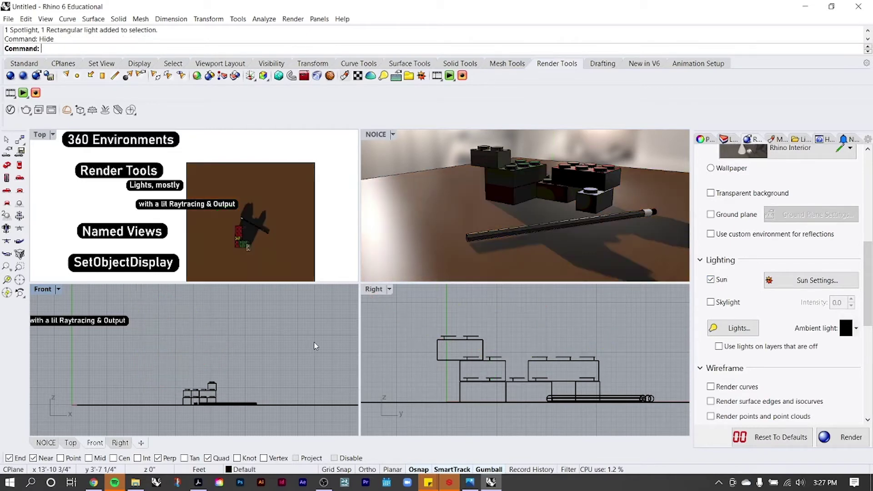
pyautogui.moveTo(585, 221); pyautogui.dragTo(487, 208, button='right')
pyautogui.keyDown('shift'); pyautogui.moveTo(571, 190); pyautogui.dragTo(625, 174, button='right'); pyautogui.keyUp('shift')
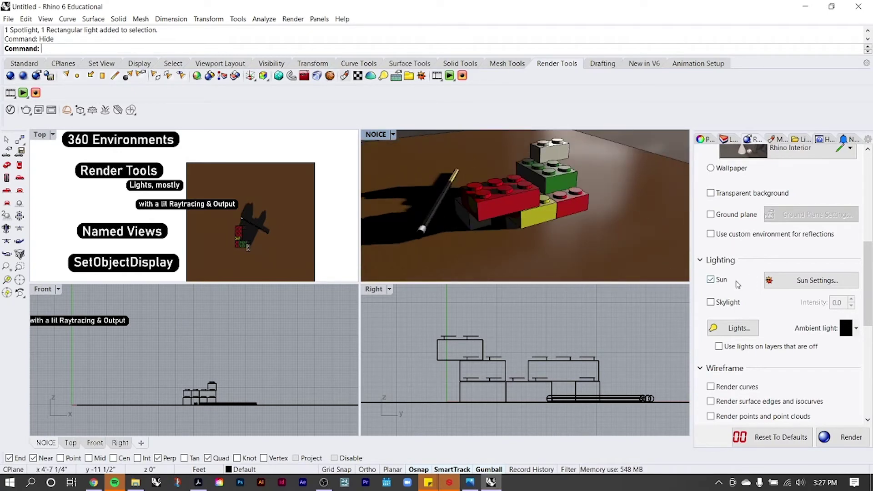
pyautogui.click(789, 281)
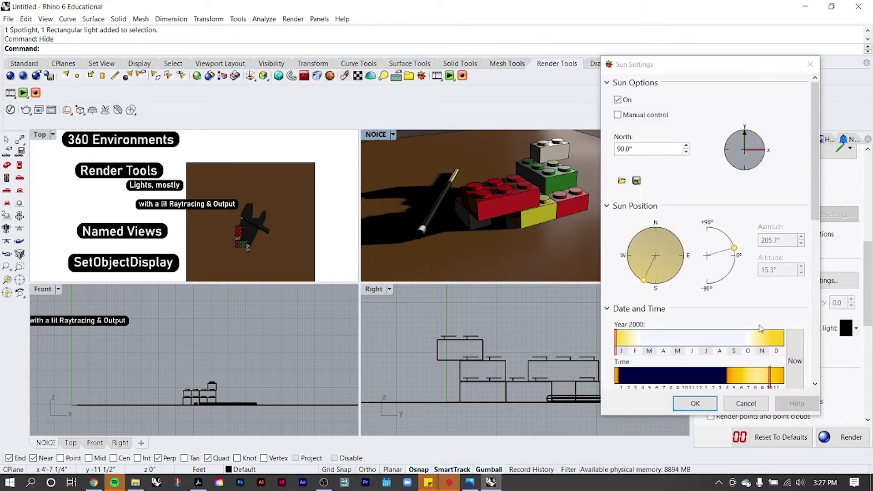
pyautogui.click(746, 404)
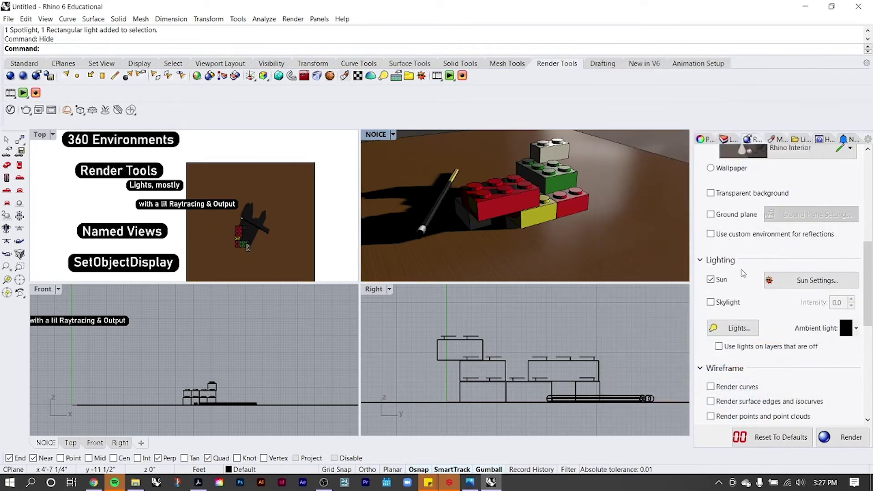
# Undo the hiding of the spotlight and rectangular light, and view the bricks and pencil from the pencil's side again
pyautogui.hotkey('ctrl', 'z')
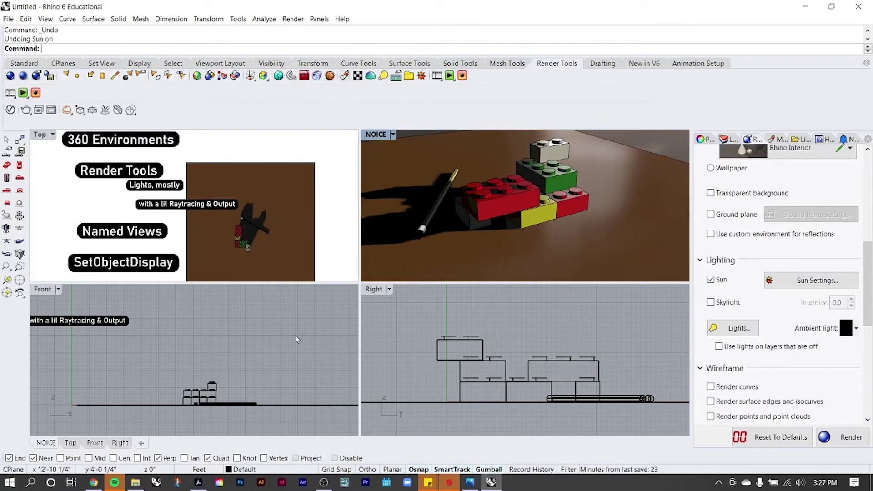
pyautogui.hotkey('ctrl', 'z')
pyautogui.moveTo(547, 241)
pyautogui.mouseDown(button='right')
pyautogui.moveTo(656, 222)
pyautogui.moveTo(612, 215)
pyautogui.moveTo(635, 216)
pyautogui.mouseUp(button='right')
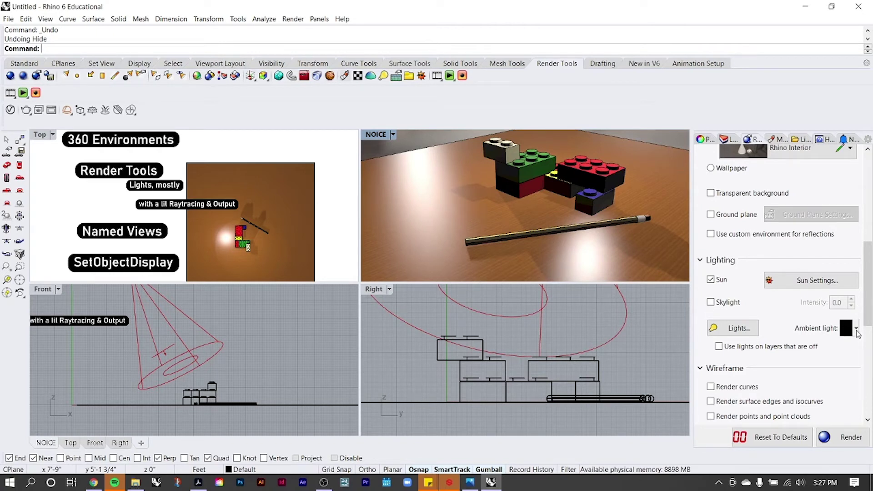
# Turn on Skylight in the lighting options, and try a muted reddish-brown ambient light color without keeping it
pyautogui.click(711, 303)
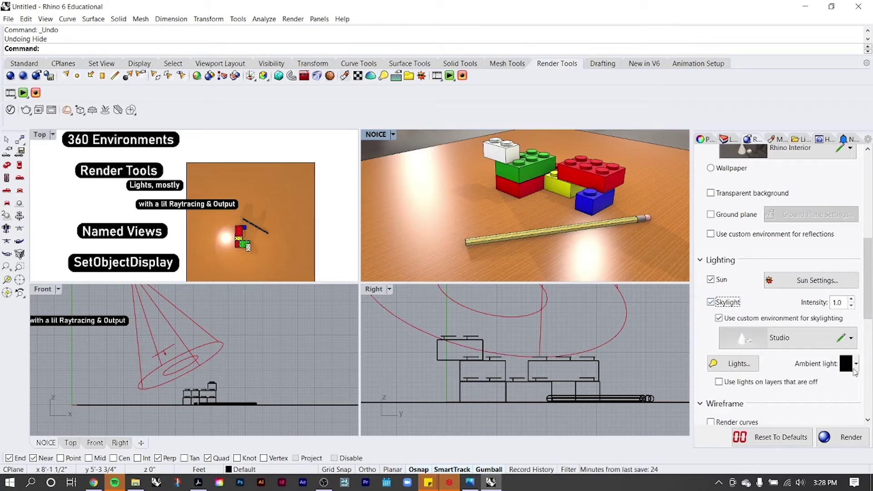
pyautogui.click(856, 364)
pyautogui.click(812, 380)
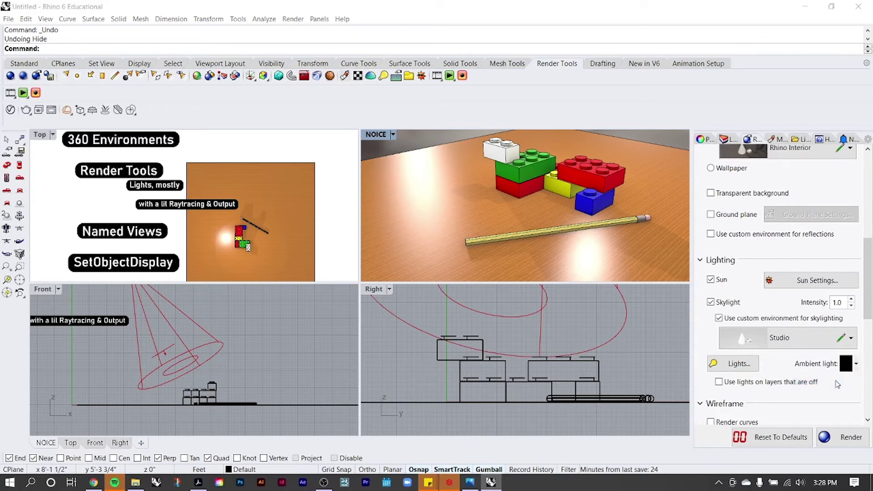
pyautogui.click(322, 193)
pyautogui.click(369, 205)
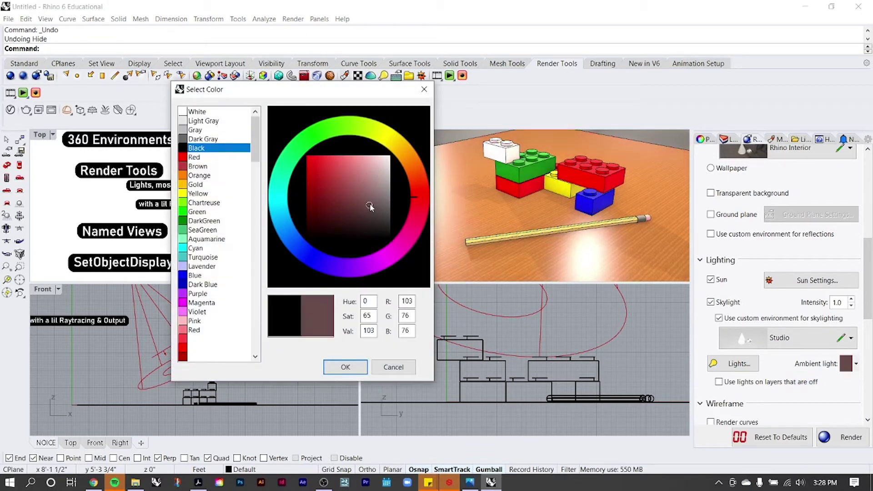
pyautogui.click(396, 242)
pyautogui.click(392, 366)
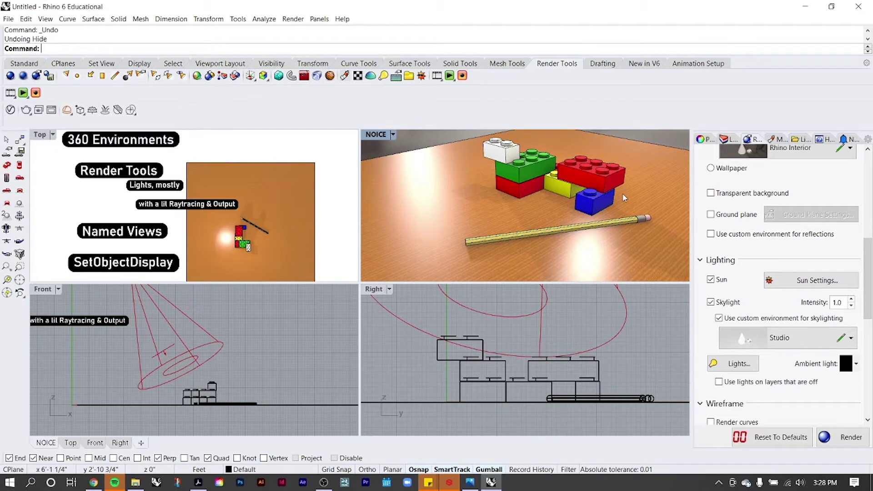
# Frame the bricks and pencil in the rendered viewport and save that camera position as a named view called "view 2"
pyautogui.keyDown('shift'); pyautogui.moveTo(622, 193); pyautogui.dragTo(627, 210, button='right'); pyautogui.keyUp('shift')
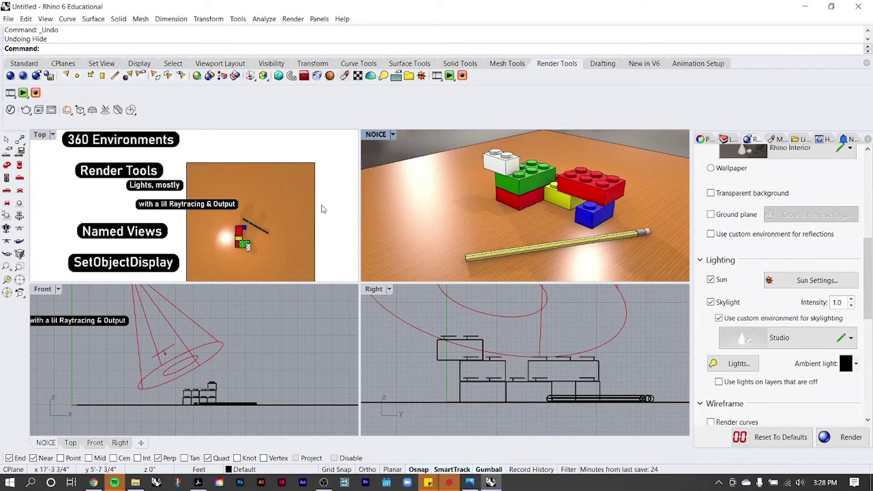
pyautogui.keyDown('shift'); pyautogui.moveTo(526, 184); pyautogui.dragTo(380, 169, button='right'); pyautogui.keyUp('shift')
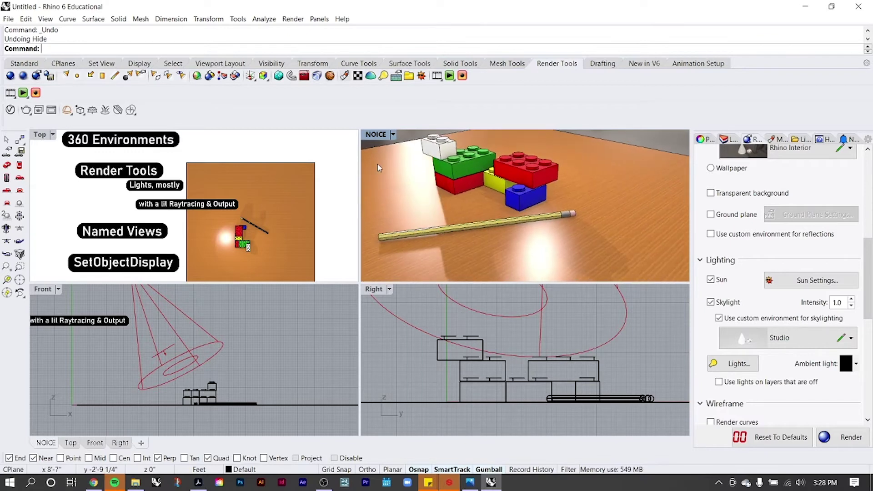
pyautogui.click(393, 135)
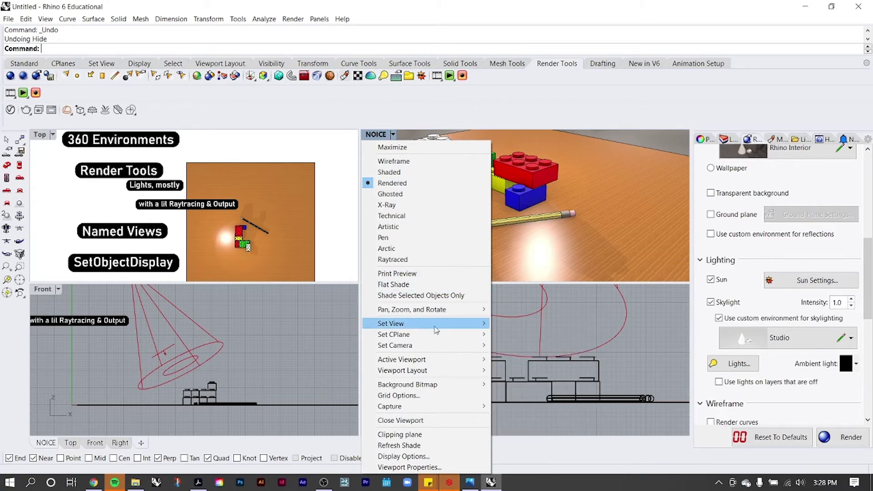
pyautogui.moveTo(473, 323)
pyautogui.click(532, 439)
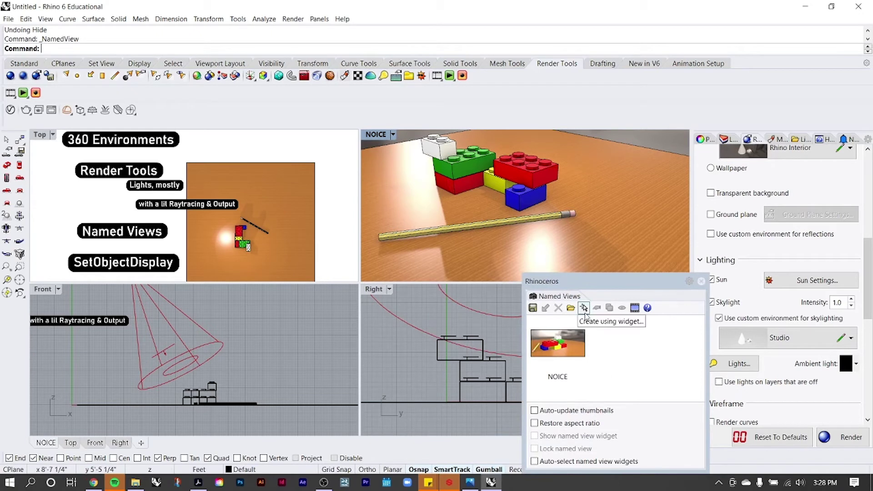
pyautogui.moveTo(566, 302); pyautogui.dragTo(591, 201)
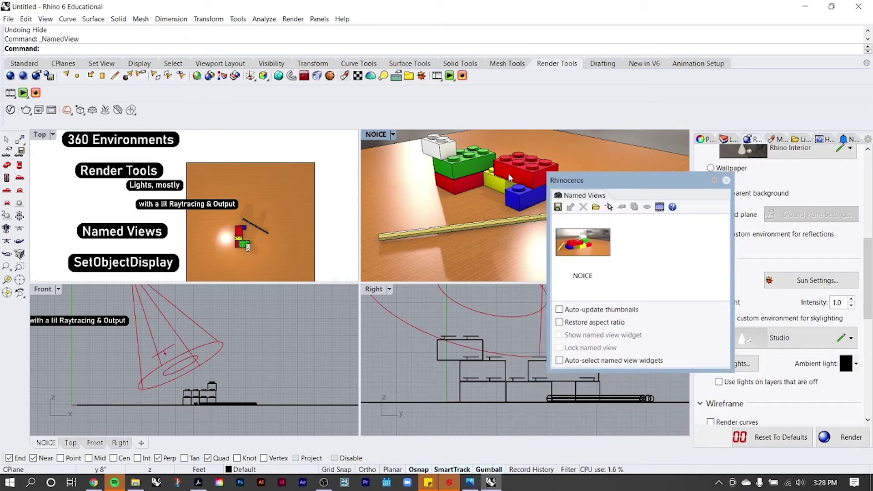
pyautogui.click(559, 207)
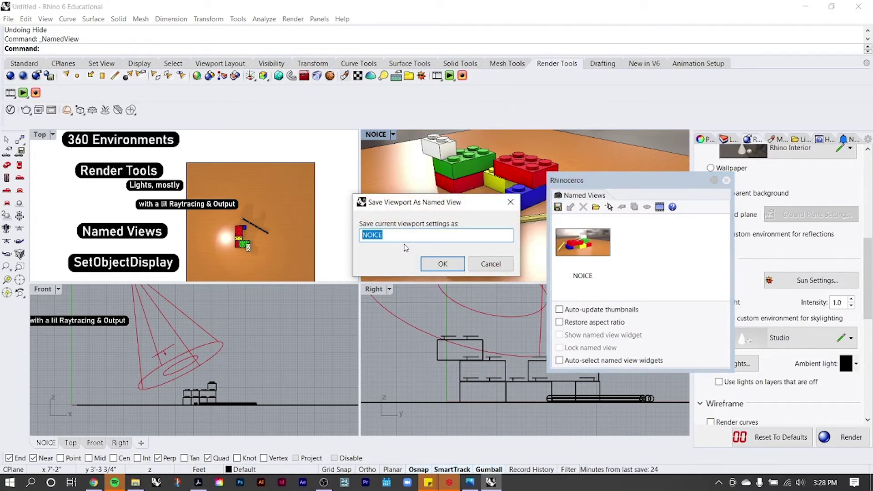
pyautogui.write('view 2')
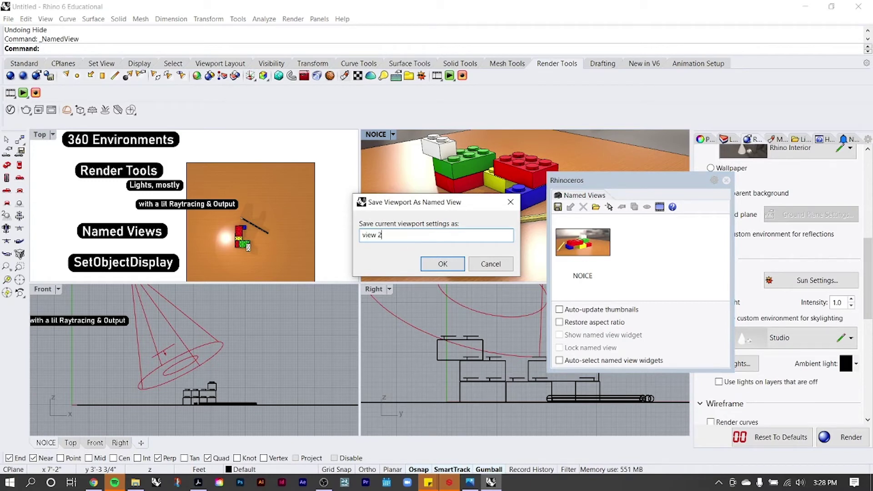
pyautogui.click(440, 262)
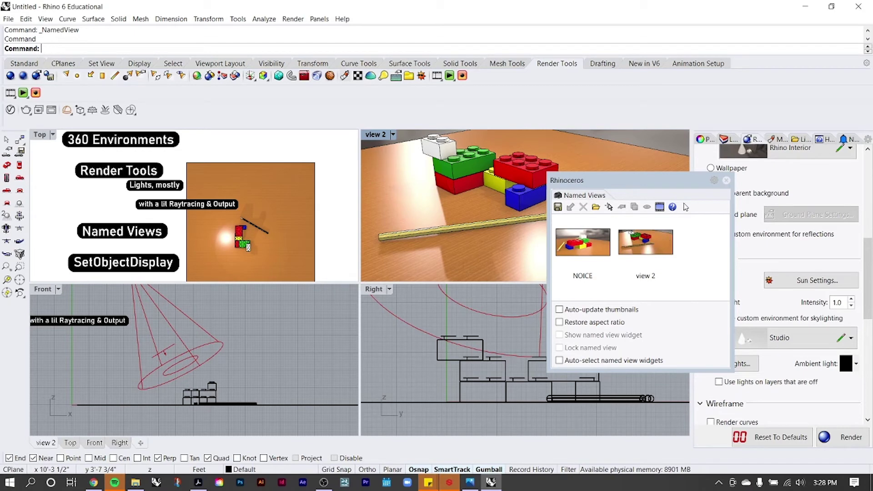
pyautogui.click(726, 180)
# Orbit the rendered viewport to a different angle, and restore the saved named view "view 2"
pyautogui.moveTo(632, 179)
pyautogui.mouseDown(button='right')
pyautogui.moveTo(591, 200)
pyautogui.moveTo(576, 186)
pyautogui.moveTo(468, 217)
pyautogui.moveTo(546, 170)
pyautogui.mouseUp(button='right')
pyautogui.click(472, 214)
pyautogui.press('Escape')
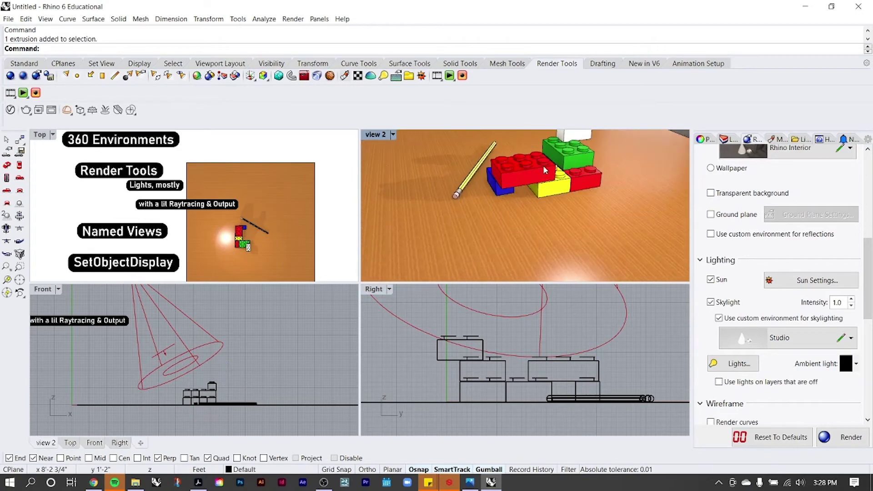
pyautogui.click(392, 135)
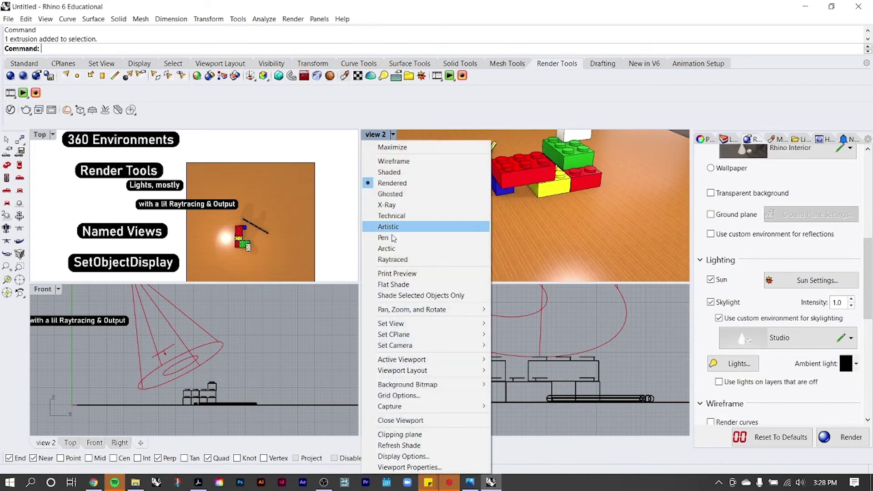
pyautogui.moveTo(453, 324)
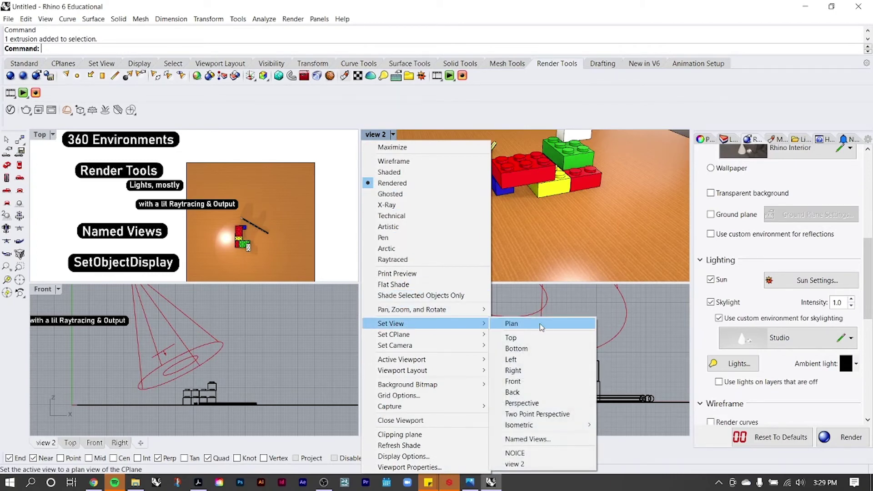
pyautogui.click(515, 464)
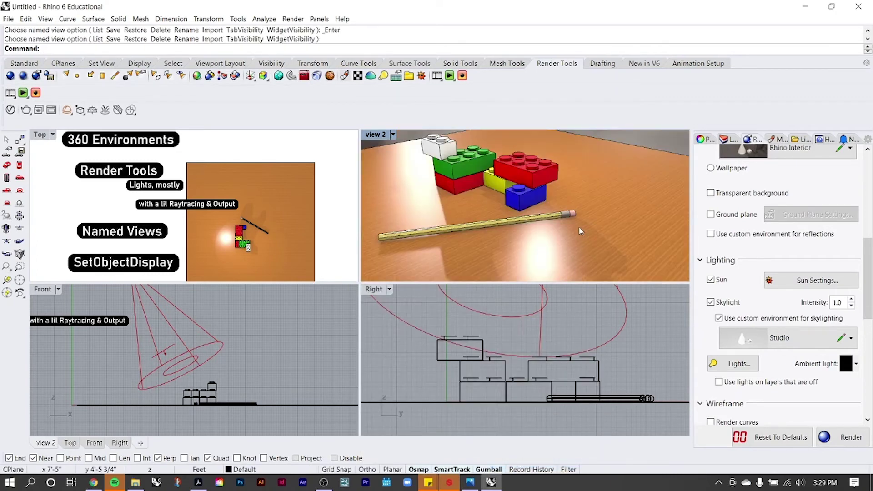
# Set the view 2 viewport's display mode to Raytraced and turn off Skylight in the lighting options
pyautogui.keyDown('shift'); pyautogui.moveTo(582, 209); pyautogui.dragTo(638, 215, button='right'); pyautogui.keyUp('shift')
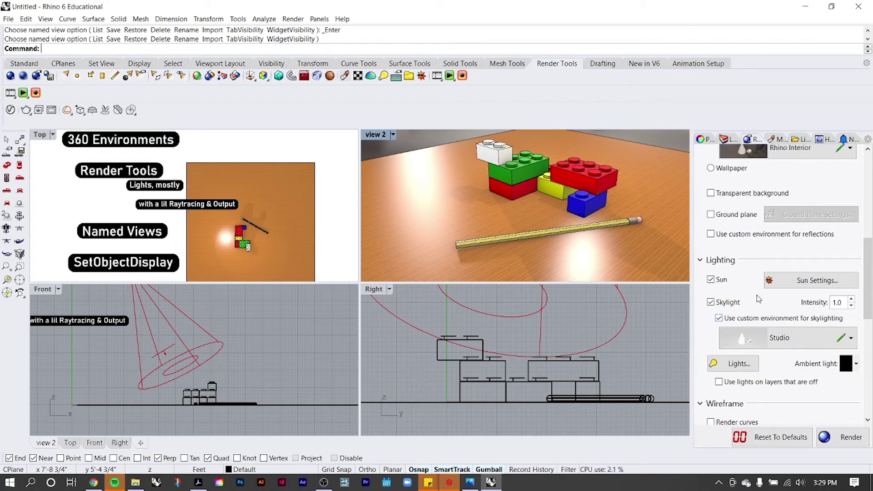
pyautogui.click(393, 135)
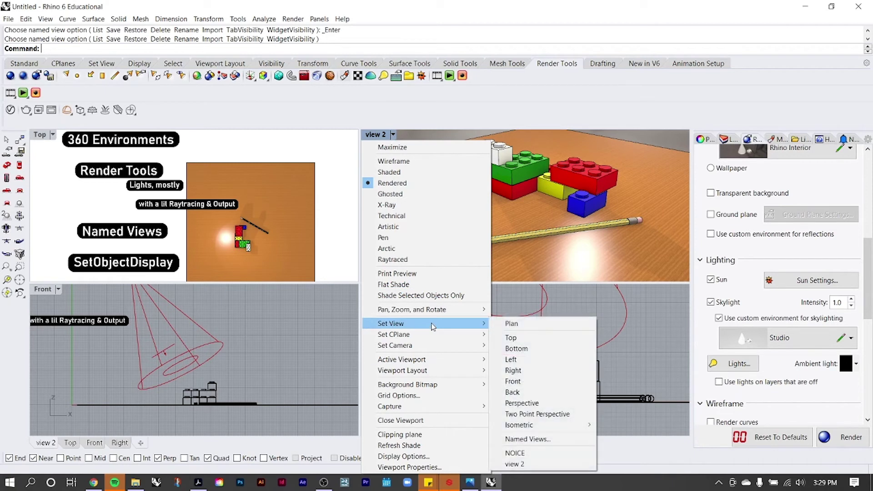
pyautogui.click(417, 261)
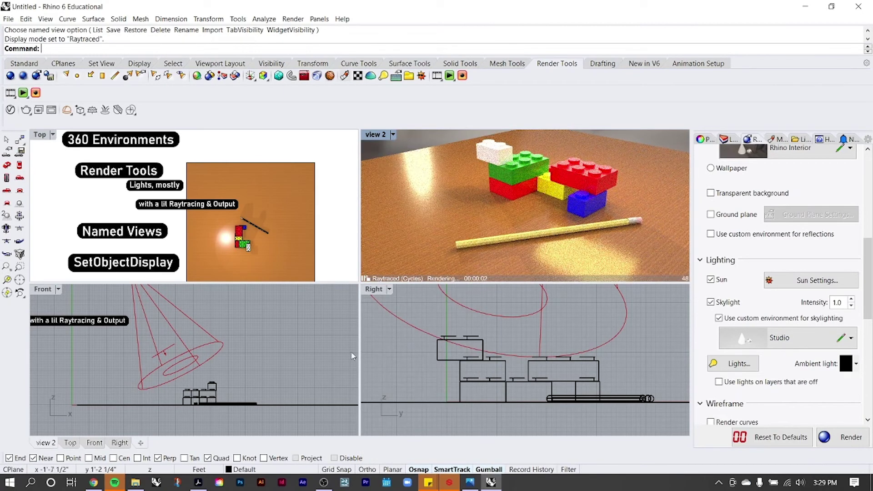
pyautogui.click(710, 302)
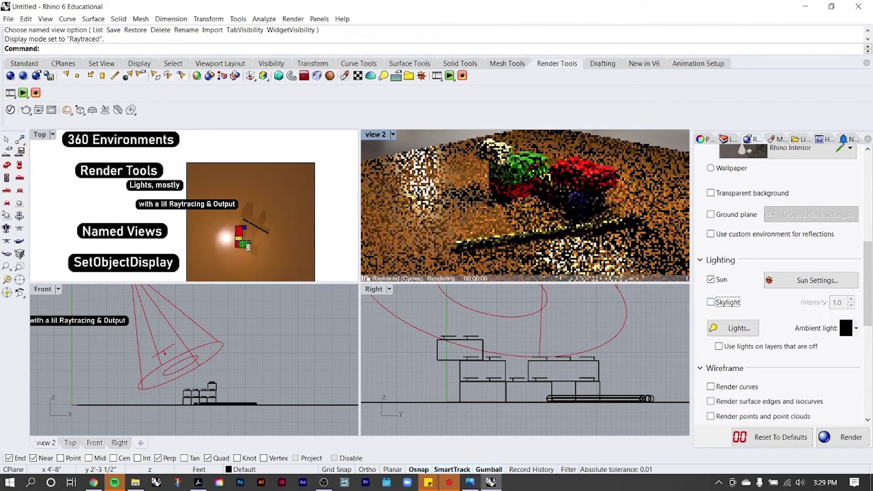
# Compose a close, low-angle shot of the raytraced bricks against the environment backdrop, leaving nothing selected
pyautogui.click(568, 221)
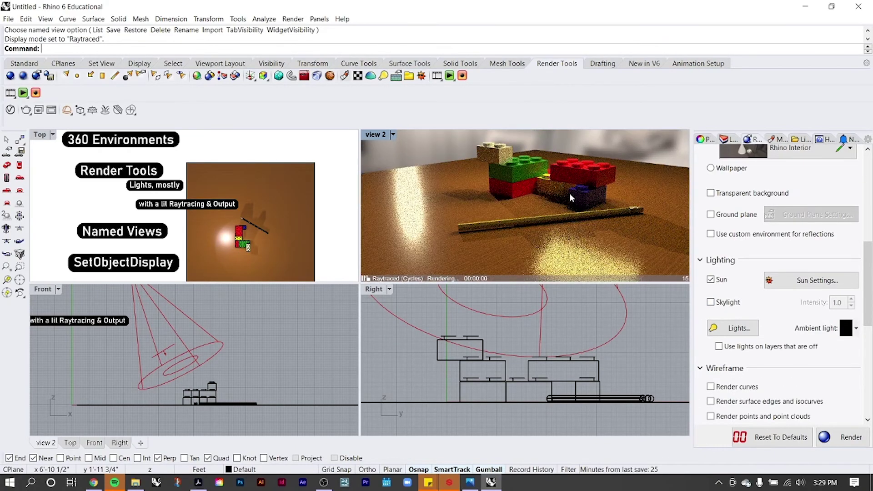
pyautogui.scroll(2, 570, 194)
pyautogui.moveTo(570, 193)
pyautogui.mouseDown(button='right')
pyautogui.moveTo(561, 194)
pyautogui.moveTo(569, 198)
pyautogui.mouseUp(button='right')
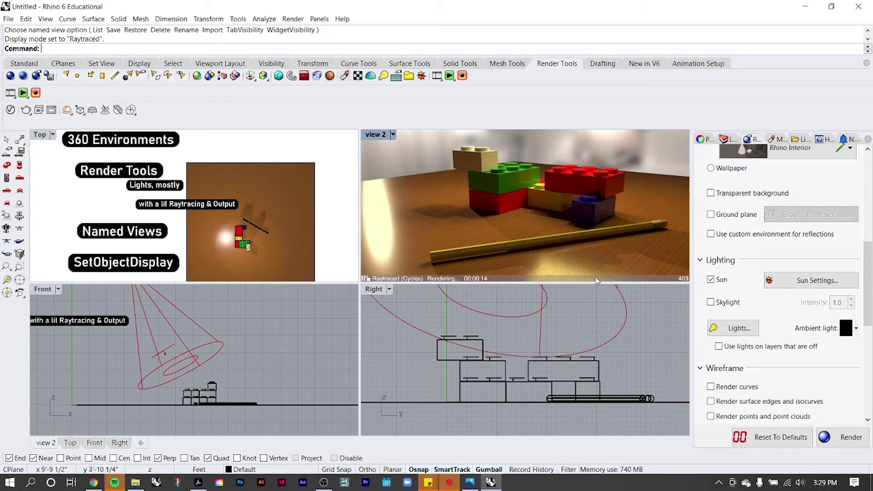
pyautogui.click(417, 204)
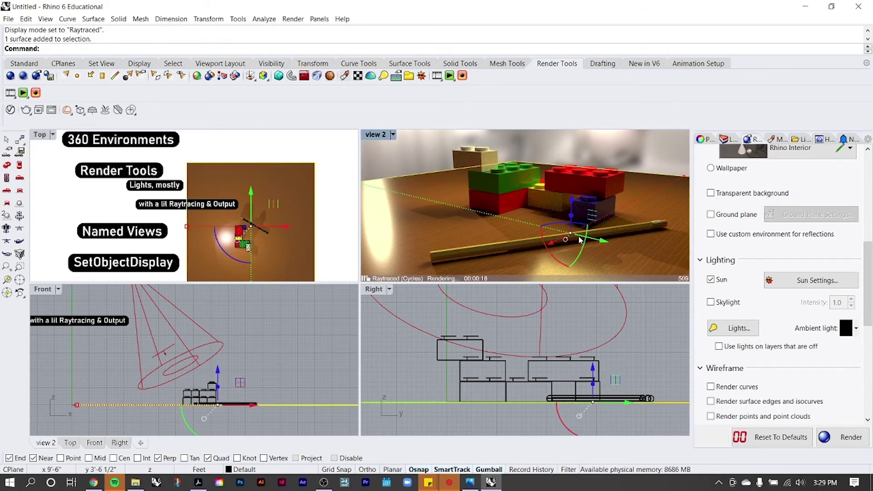
pyautogui.moveTo(586, 237); pyautogui.dragTo(564, 211, button='right')
pyautogui.scroll(5, 562, 210)
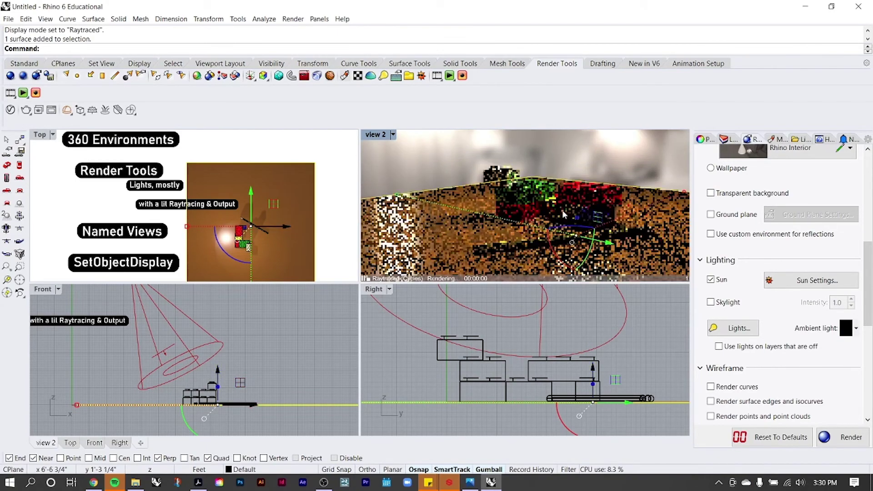
pyautogui.click(563, 146)
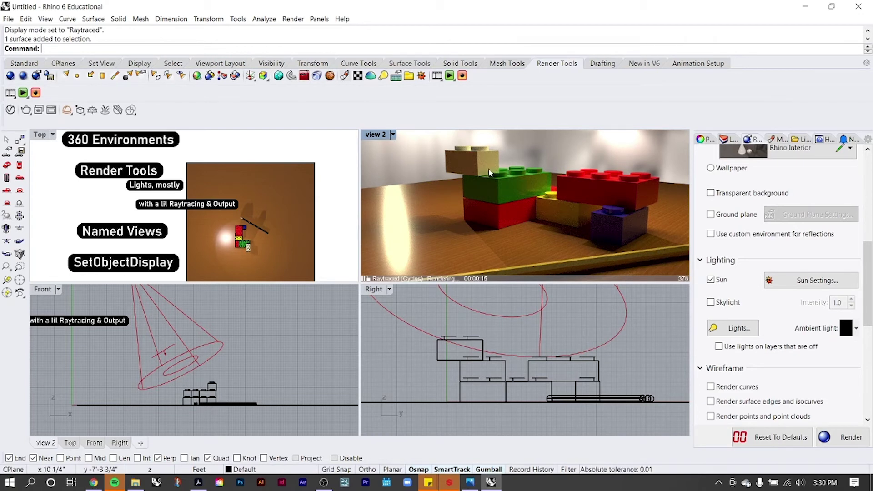
# Examine the capture-to-file settings for view 2, previewing a transparent background and reviewing the resolution presets, without capturing an image
pyautogui.write('v')
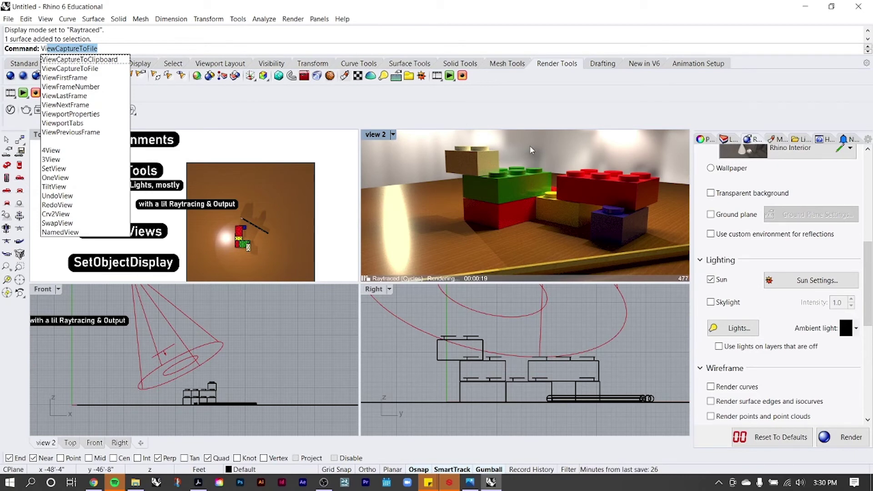
pyautogui.press('Return')
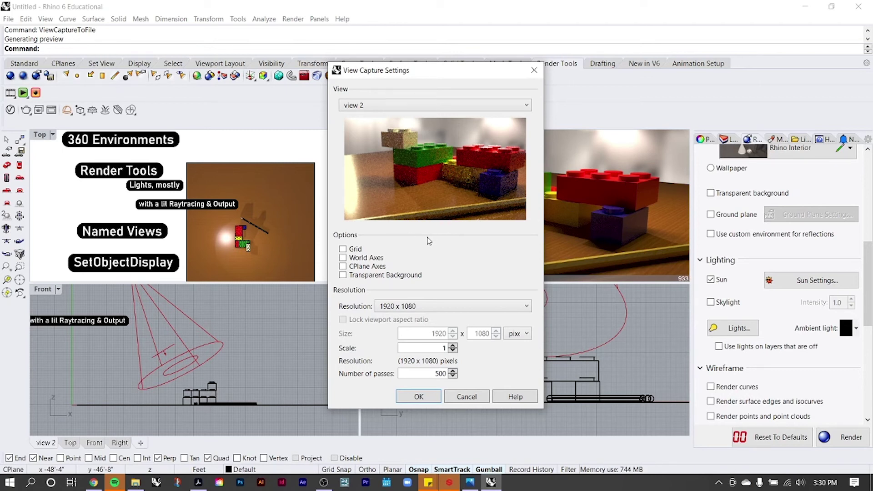
pyautogui.click(343, 276)
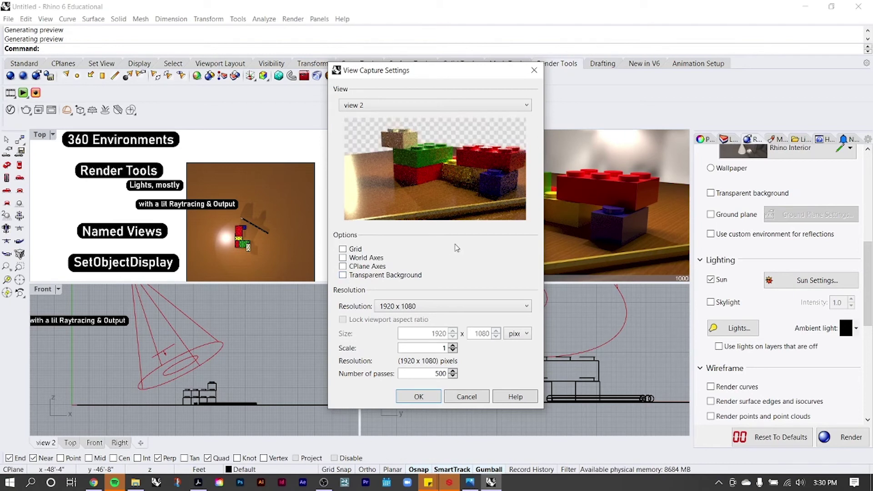
pyautogui.click(453, 307)
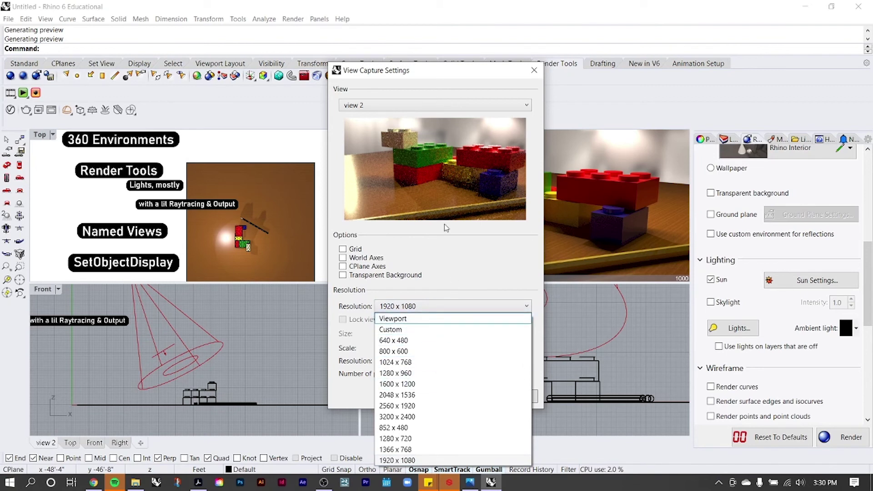
pyautogui.click(449, 249)
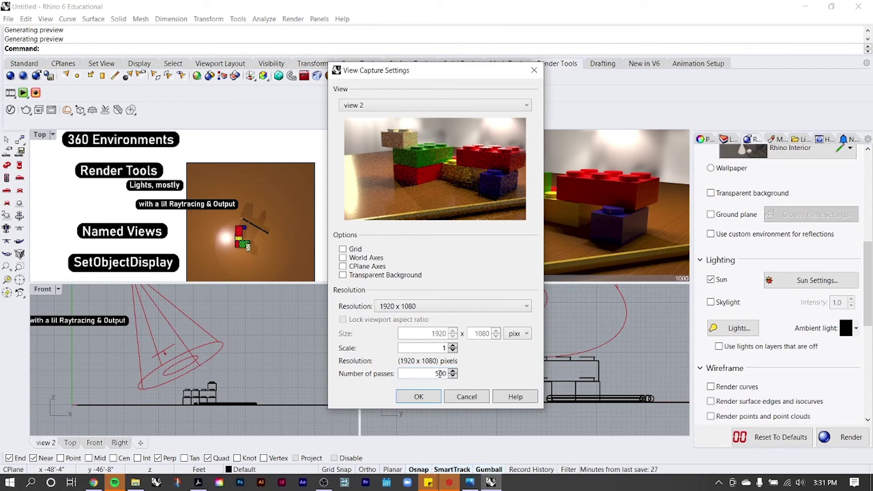
pyautogui.click(456, 395)
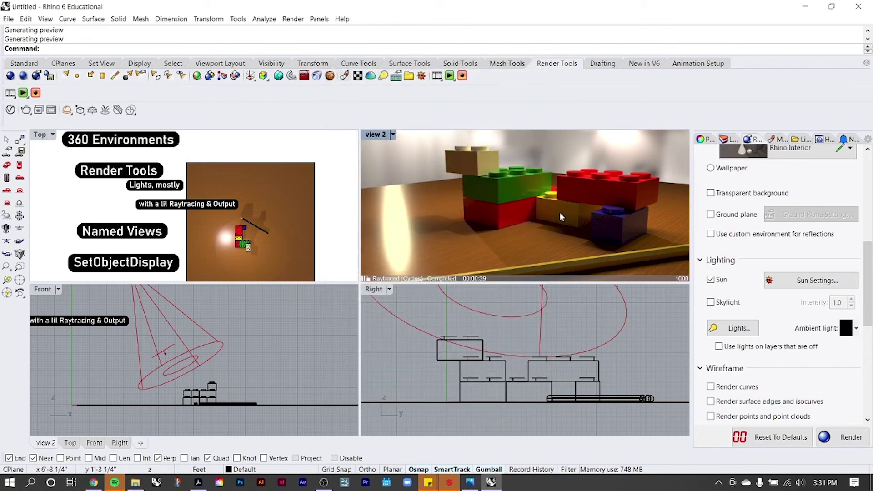
# Use SetObjectDisplayMode to give the upper red brick and the beige brick the Shaded display mode
pyautogui.moveTo(560, 212)
pyautogui.mouseDown(button='right')
pyautogui.moveTo(571, 197)
pyautogui.moveTo(471, 189)
pyautogui.mouseUp(button='right')
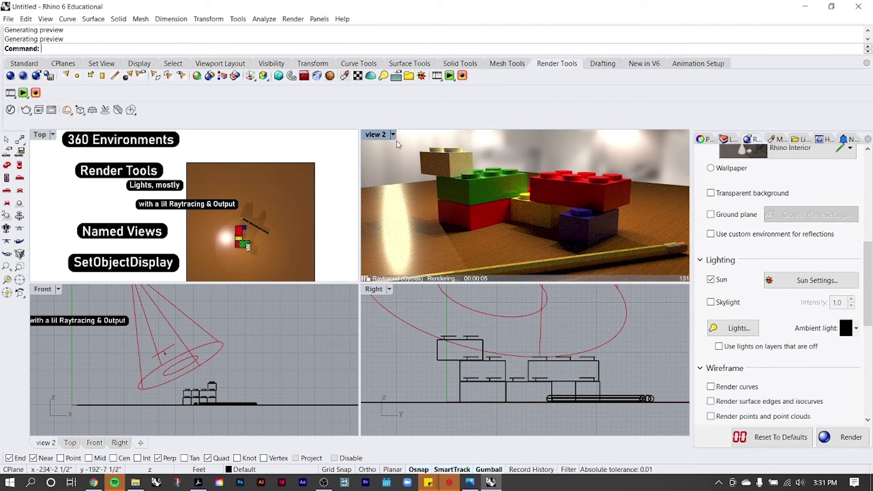
pyautogui.write('SetObjectDisplayMode')
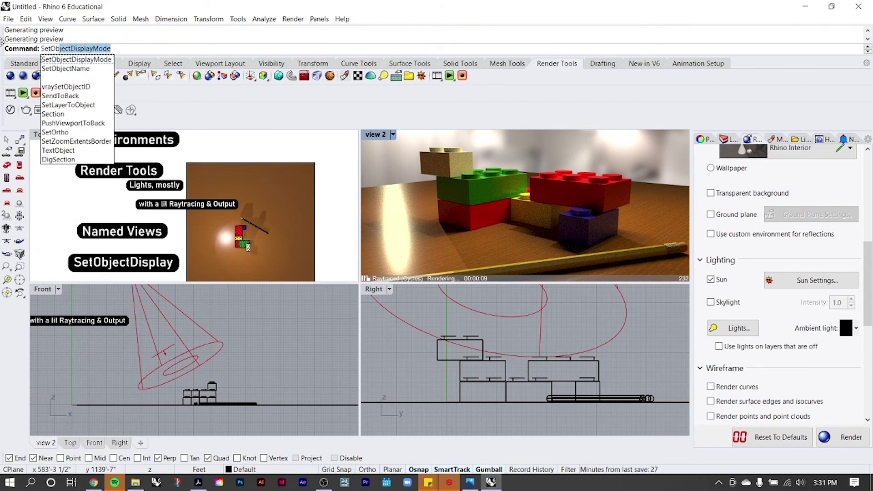
pyautogui.press('Return')
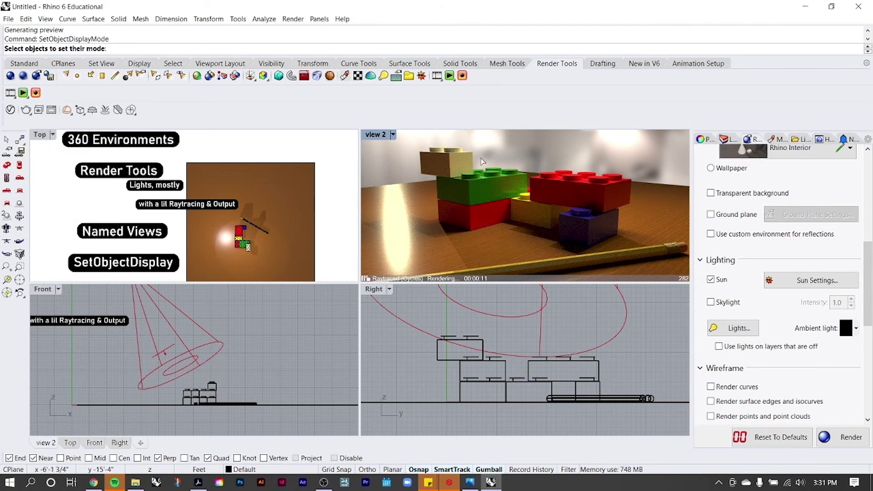
pyautogui.click(576, 179)
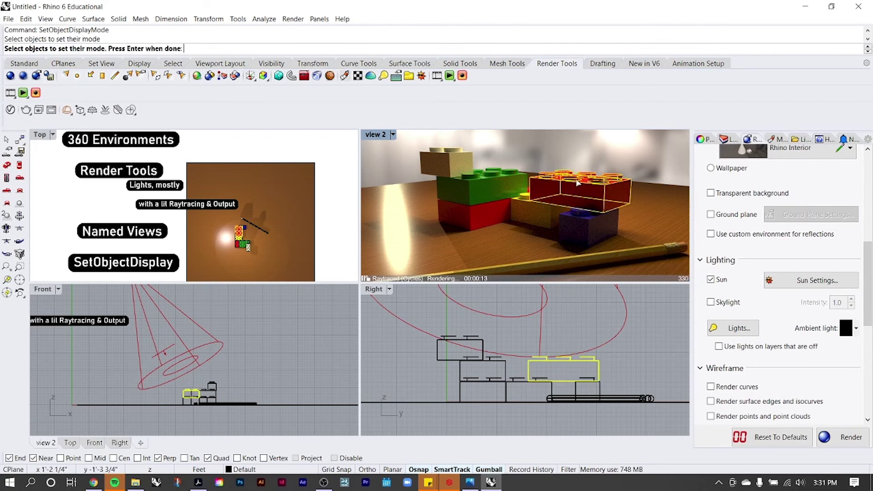
pyautogui.click(447, 159)
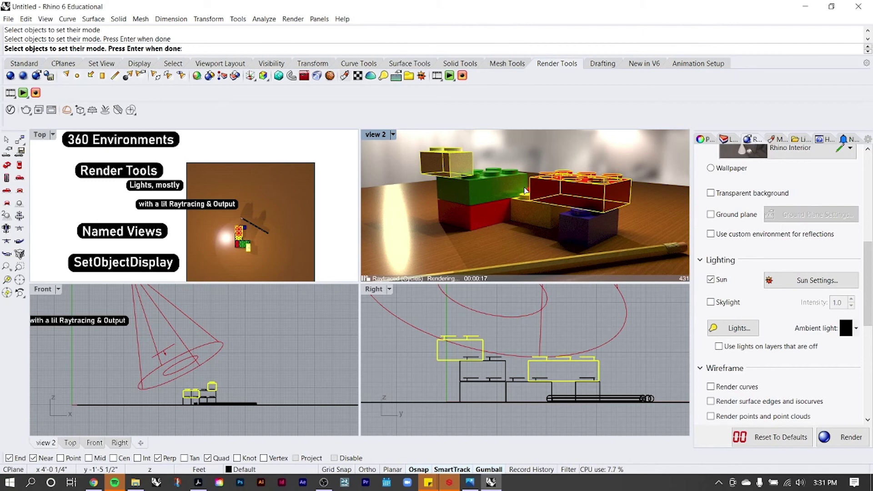
pyautogui.press('Return')
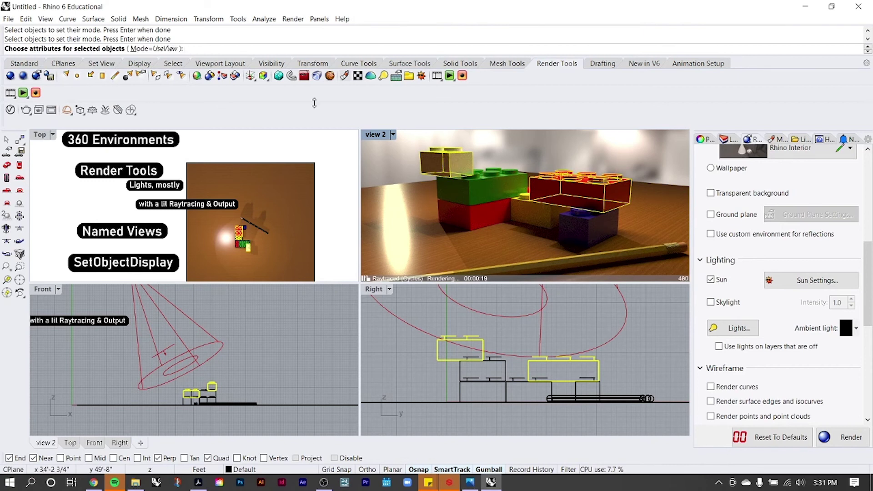
pyautogui.click(163, 49)
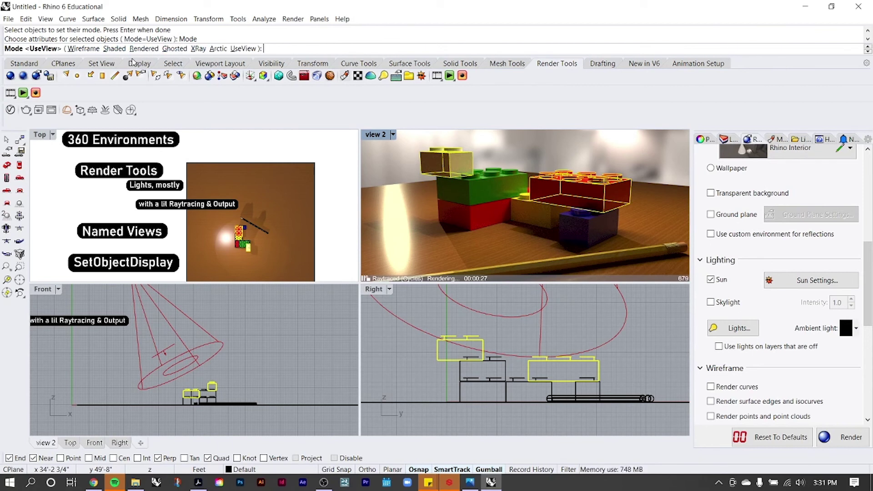
pyautogui.click(114, 49)
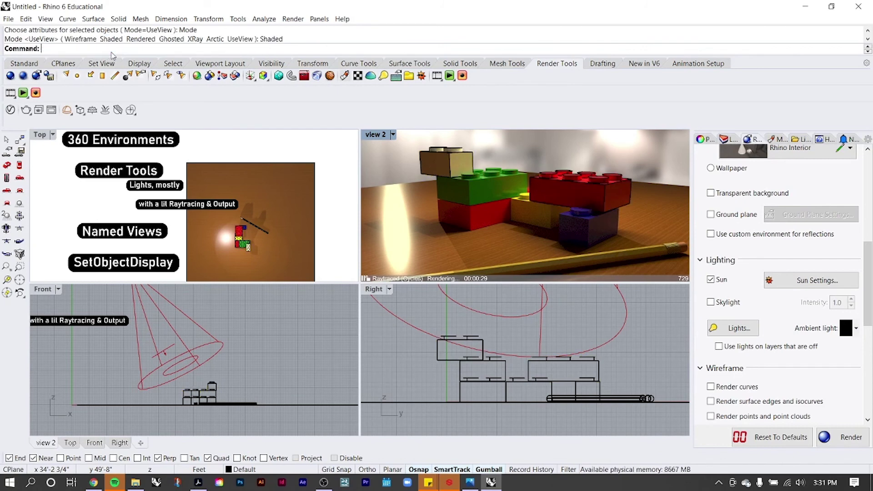
# Use SetObjectDisplayMode to give the green brick and the red brick beneath it the Arctic display mode, leaving nothing selected
pyautogui.moveTo(512, 146); pyautogui.dragTo(511, 184, button='right')
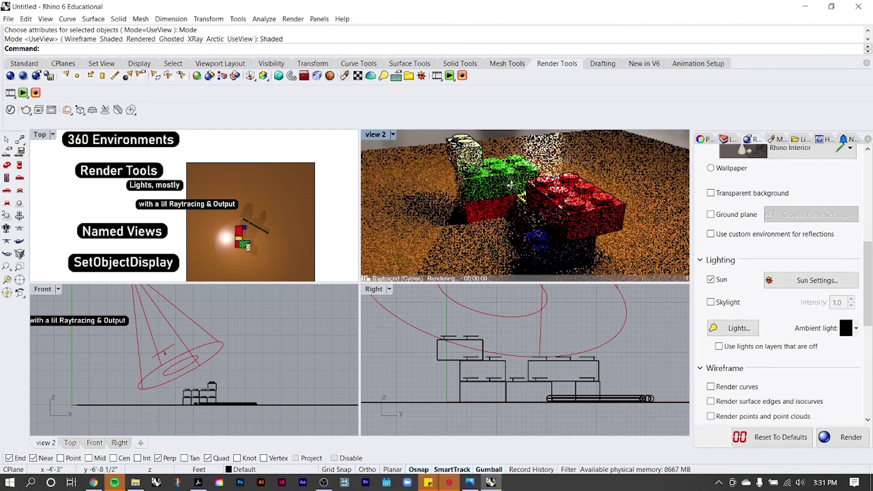
pyautogui.moveTo(513, 228); pyautogui.dragTo(539, 218, button='right')
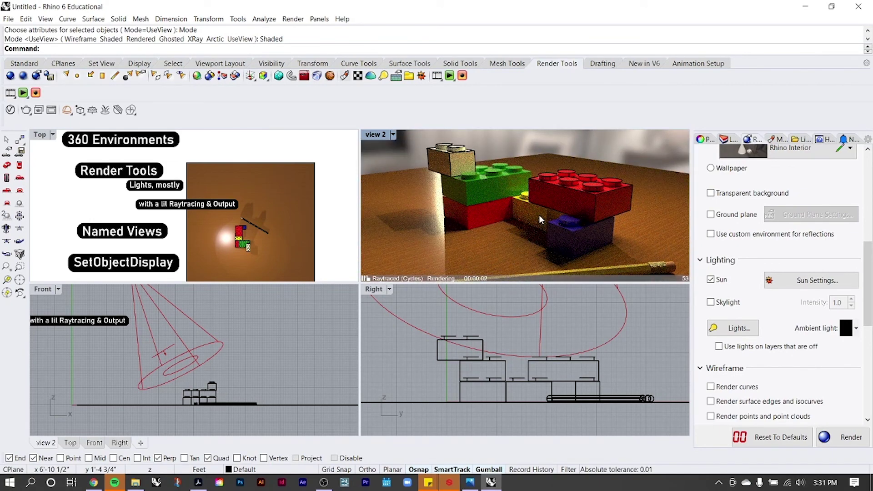
pyautogui.moveTo(539, 214); pyautogui.dragTo(551, 208, button='right')
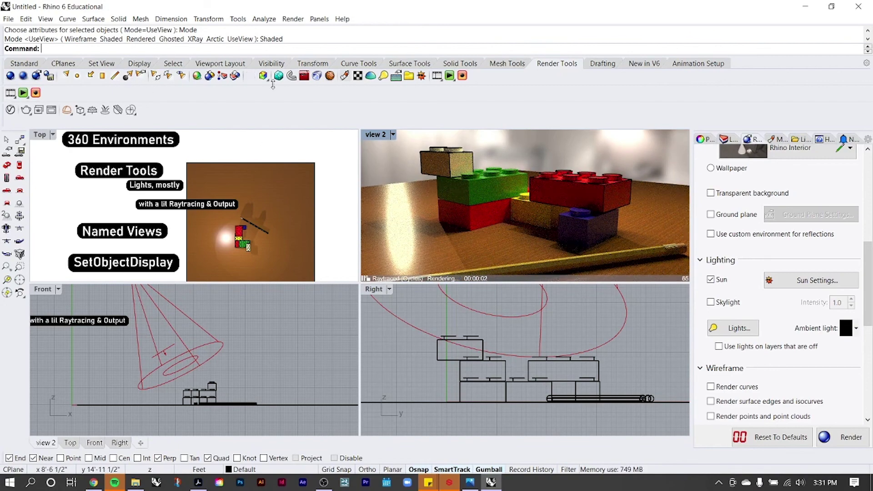
pyautogui.click(483, 209)
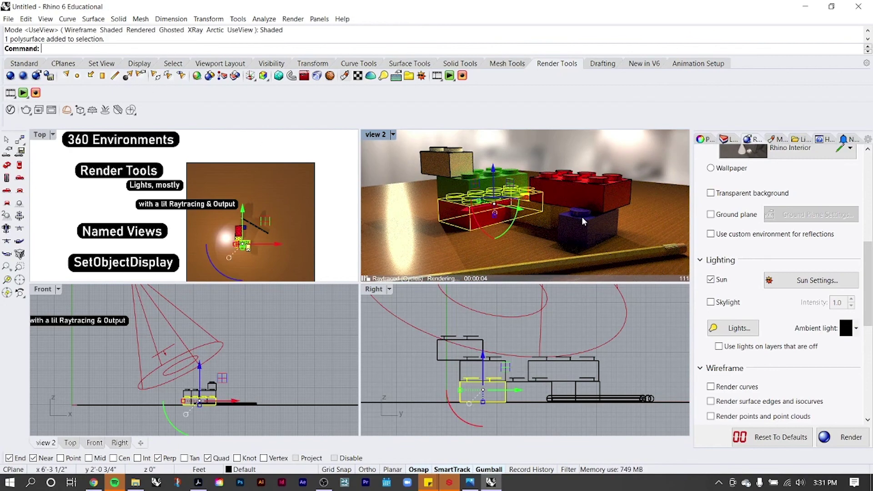
pyautogui.keyDown('shift'); pyautogui.click(482, 179); pyautogui.keyUp('shift')
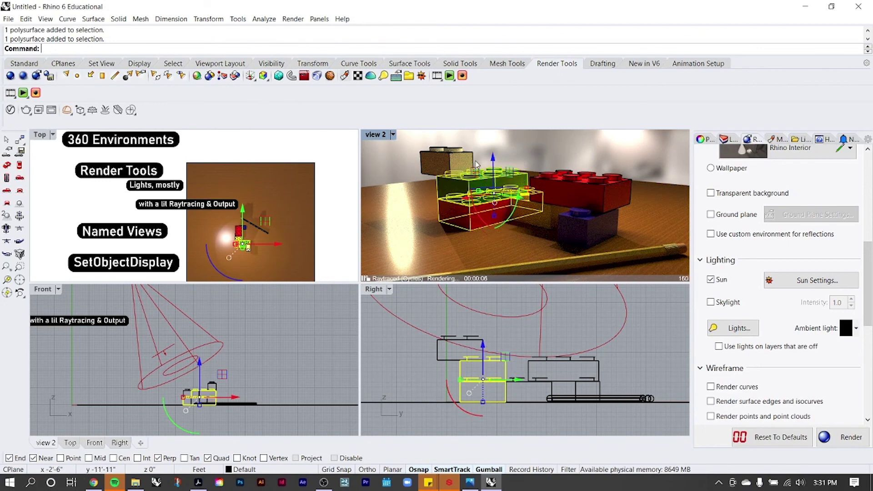
pyautogui.write('et')
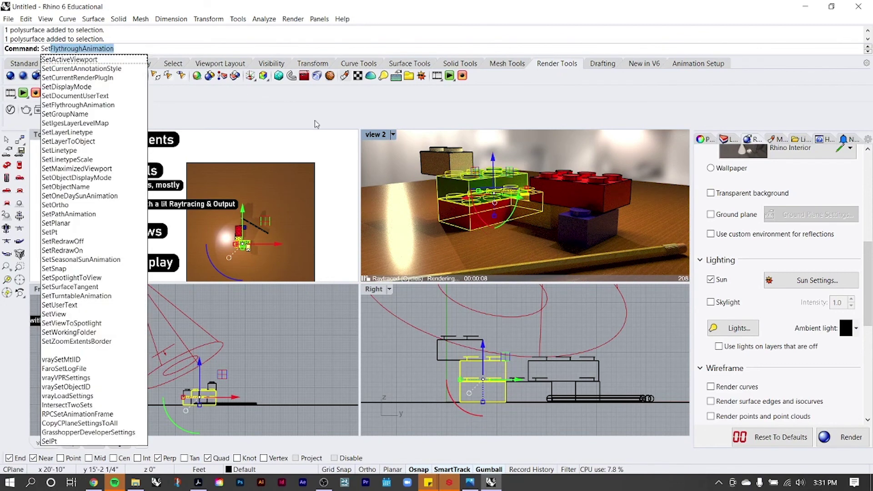
pyautogui.write('ObjectDisplayMode')
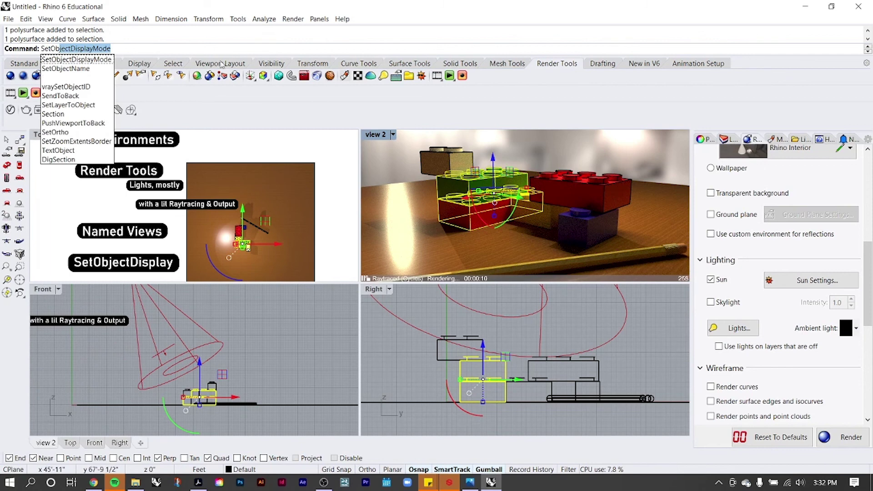
pyautogui.click(96, 63)
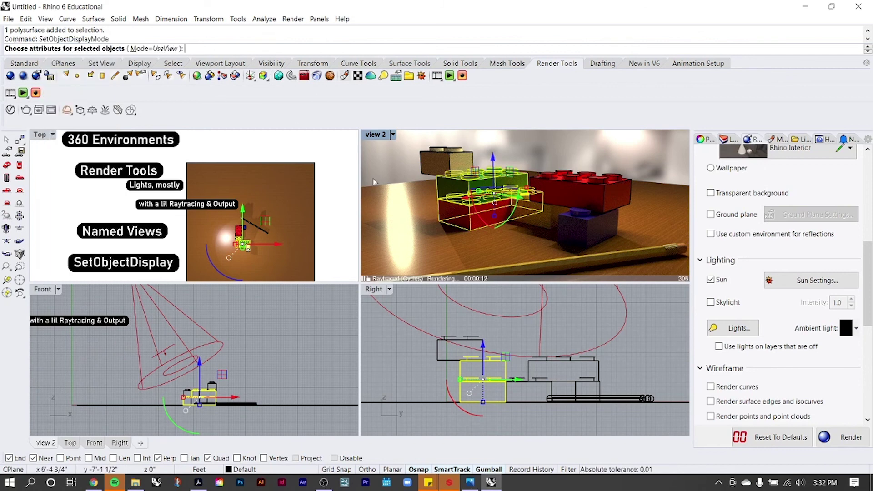
pyautogui.click(157, 48)
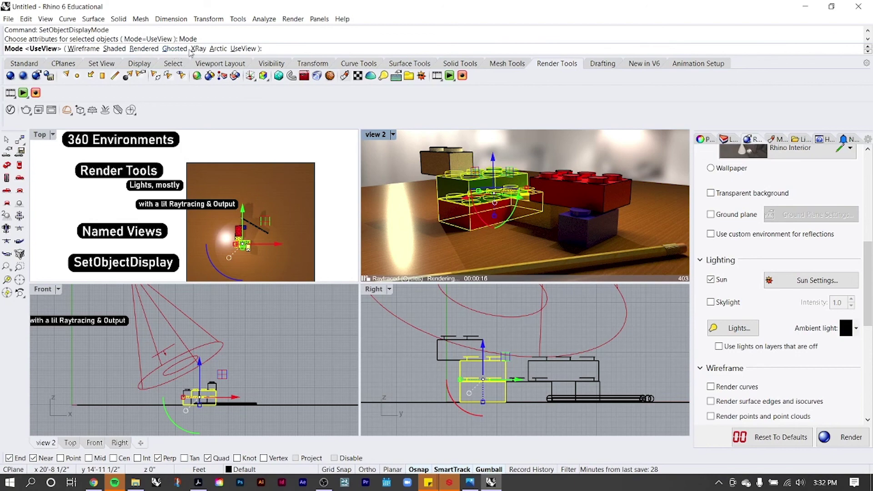
pyautogui.click(219, 49)
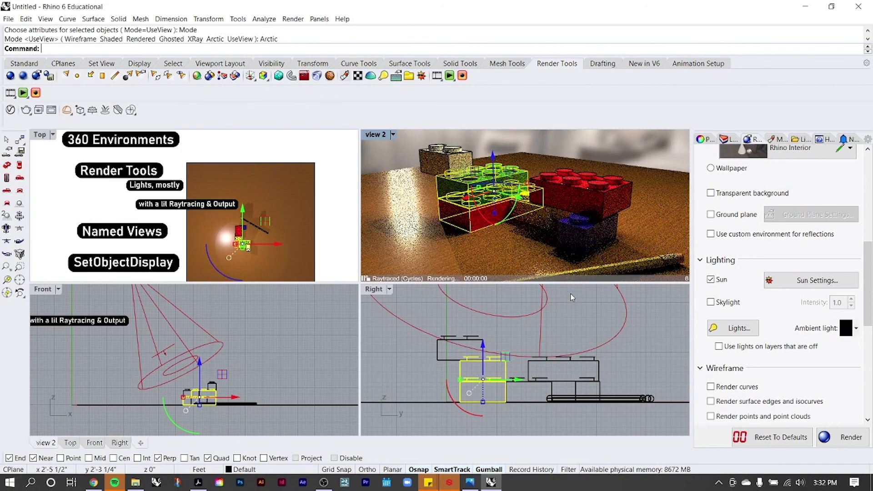
pyautogui.click(570, 293)
pyautogui.moveTo(573, 218); pyautogui.dragTo(446, 168, button='right')
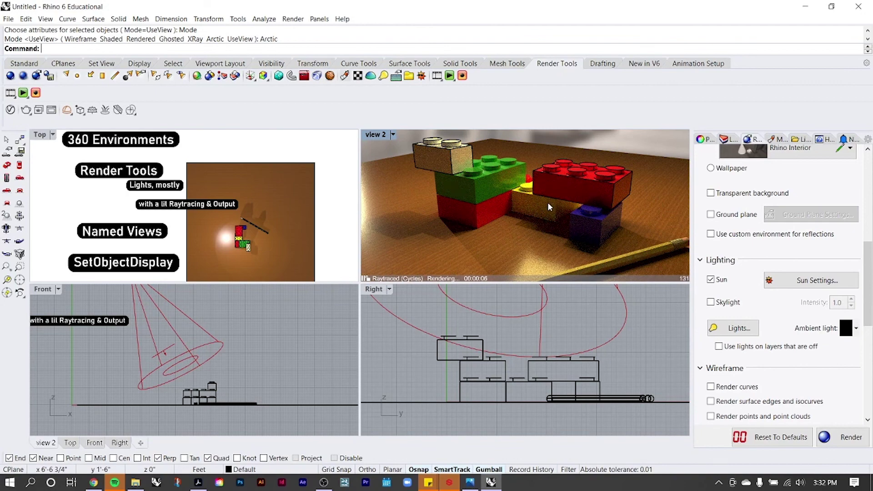
pyautogui.moveTo(547, 202); pyautogui.dragTo(510, 195, button='right')
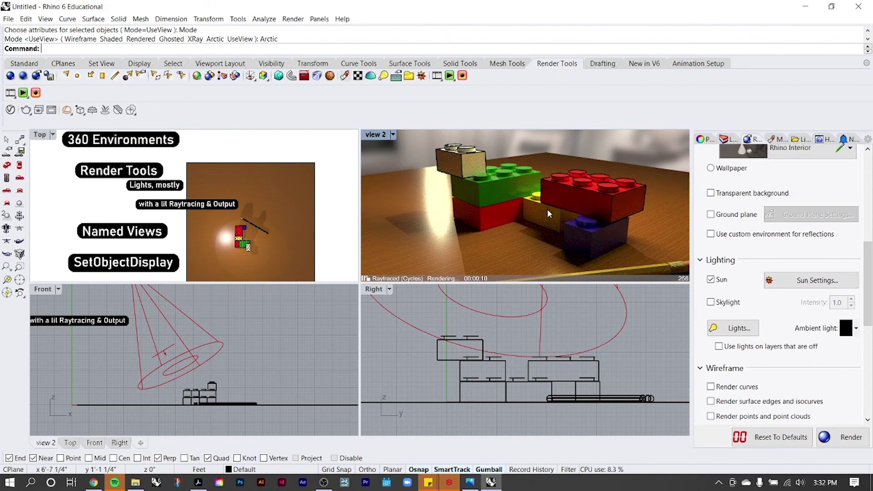
pyautogui.click(324, 482)
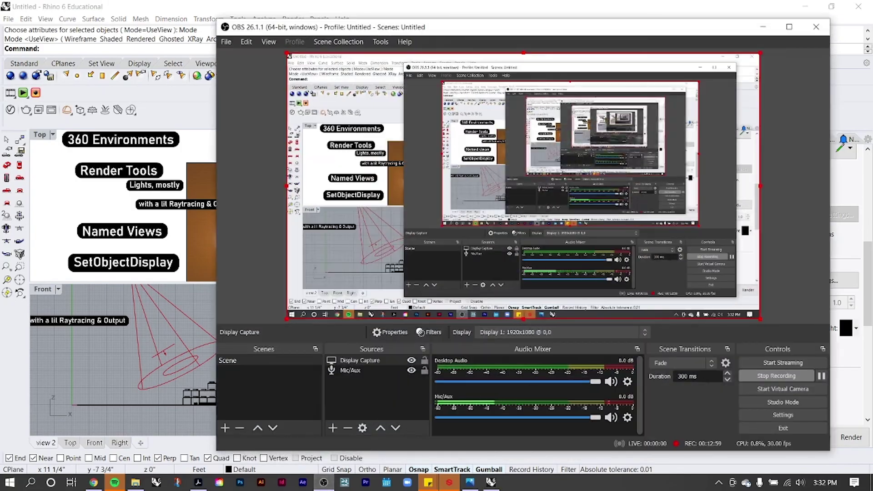